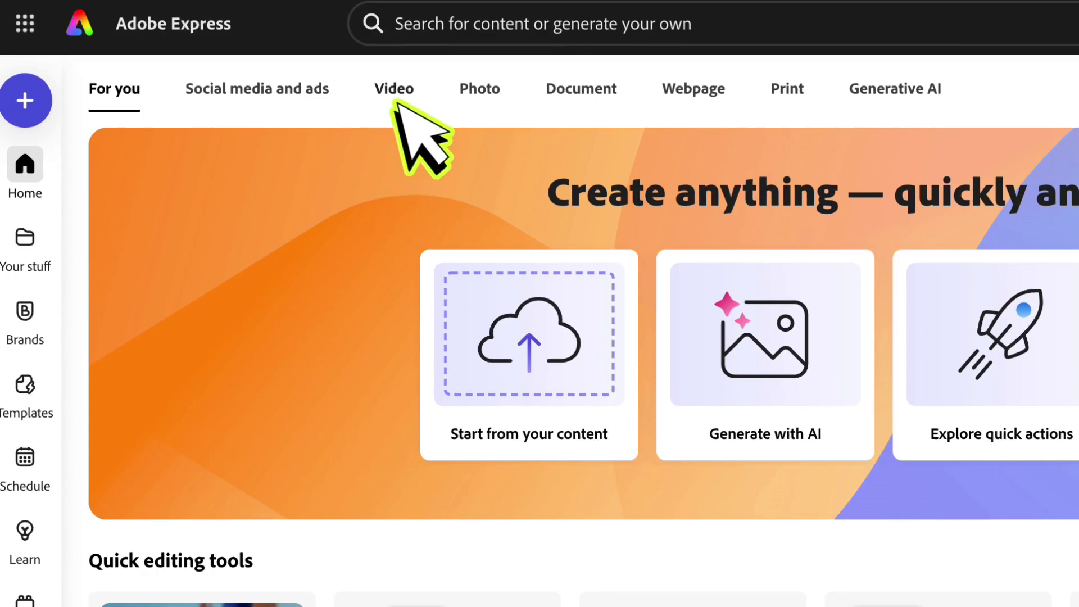
Show the Video quick actions and browse the Popular row of video formats, including YouTube video.
click(393, 89)
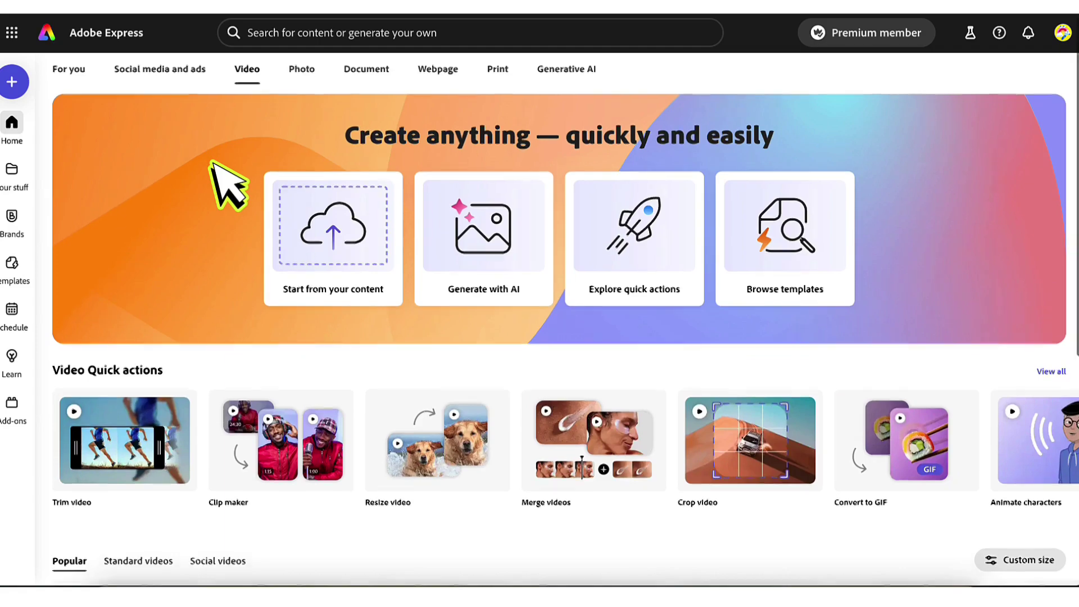
scroll(227, 185, down, 5)
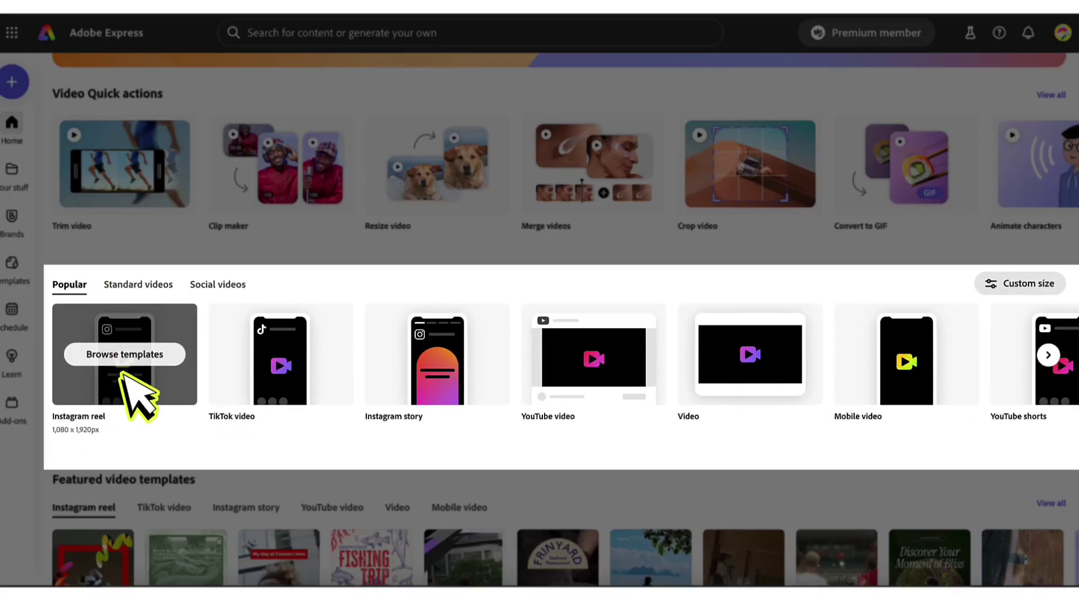
mouse_move(260, 366)
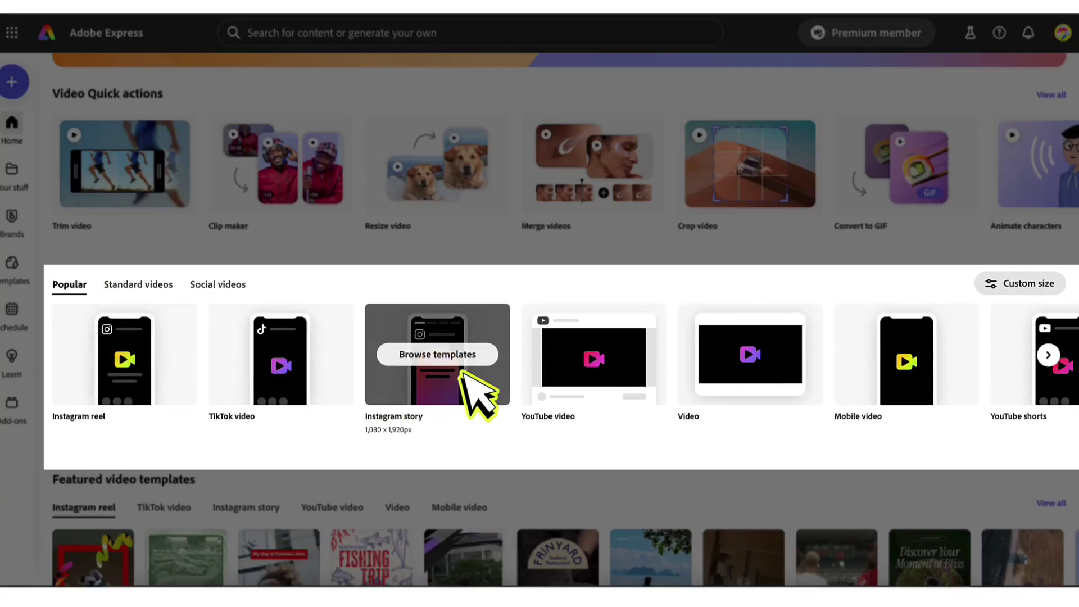
mouse_move(738, 364)
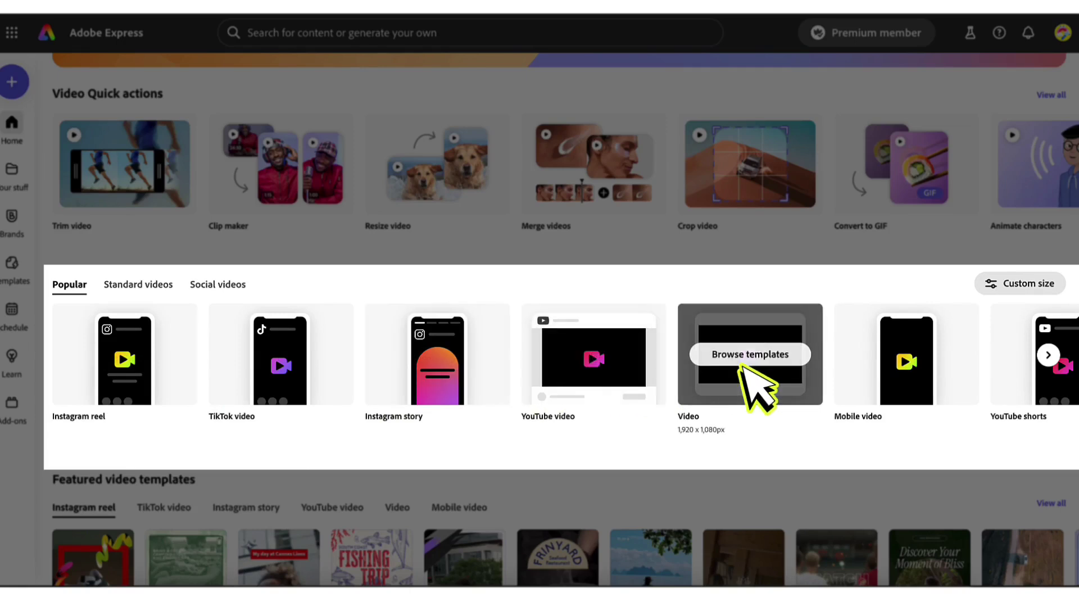
mouse_move(906, 366)
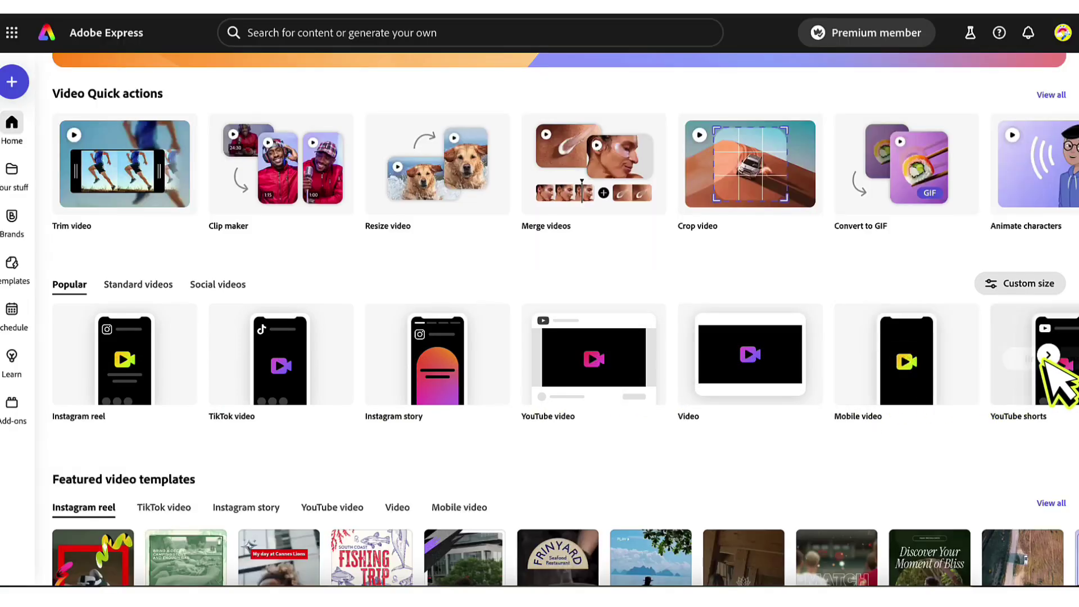
click(1048, 355)
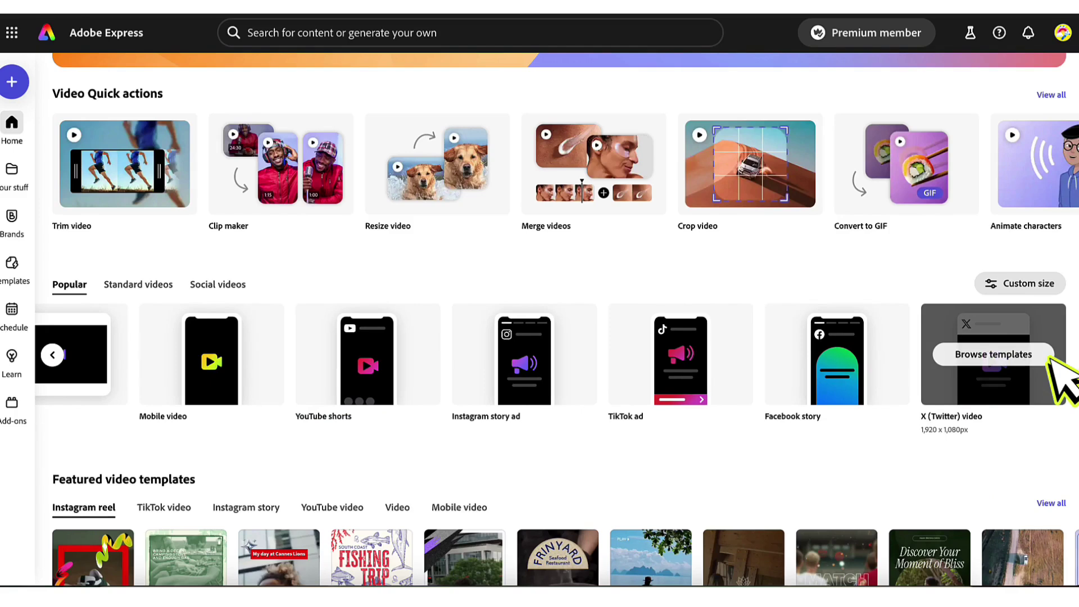
mouse_move(767, 373)
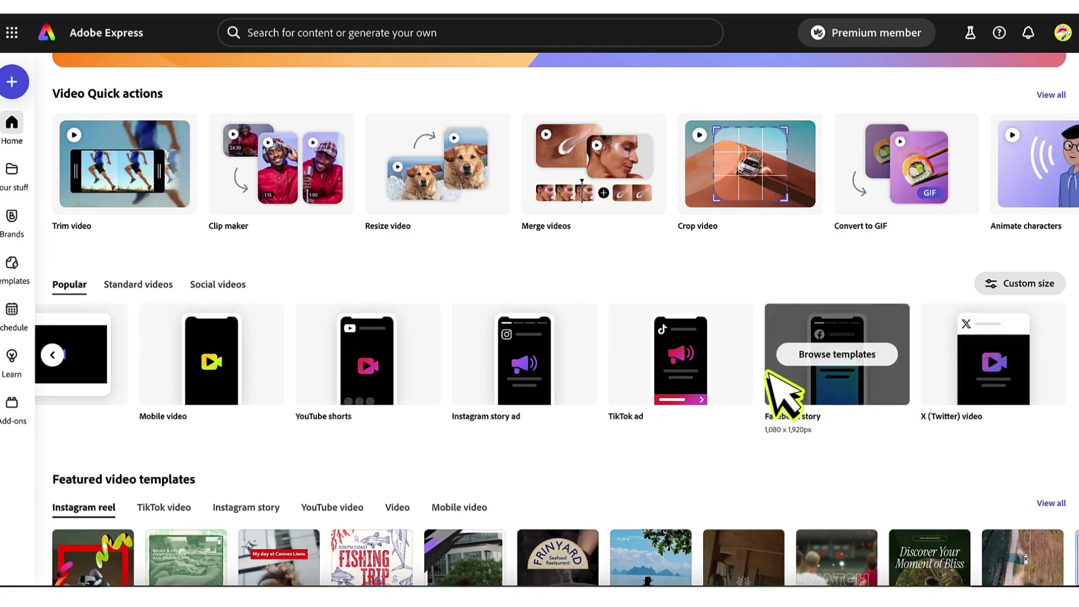
scroll(782, 388, left, 10)
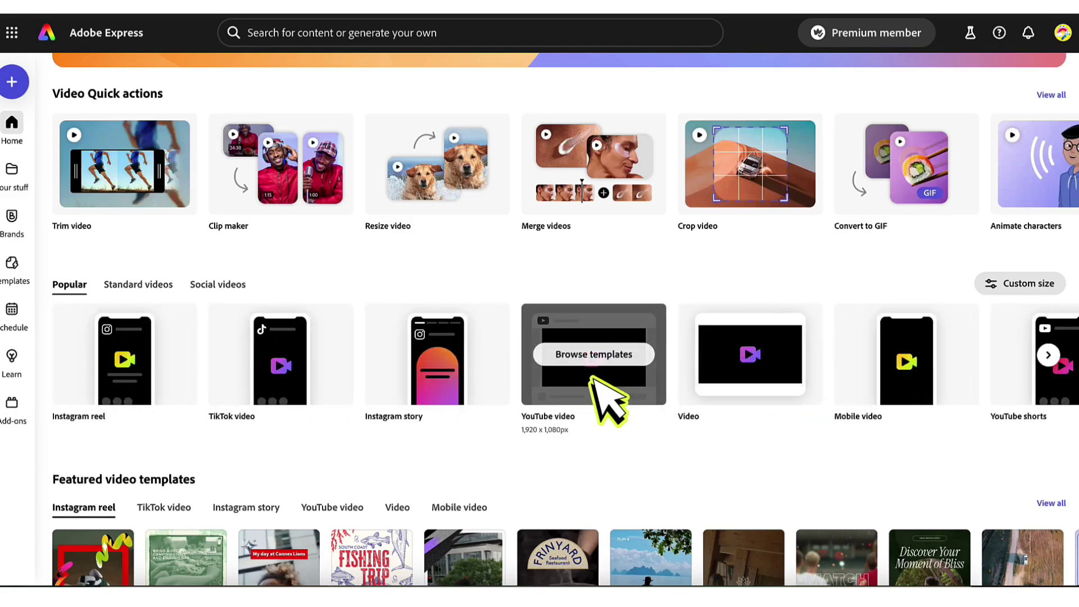
Start a 1,920 x 1,080px YouTube video project and upload two beach clips from the device.
click(615, 385)
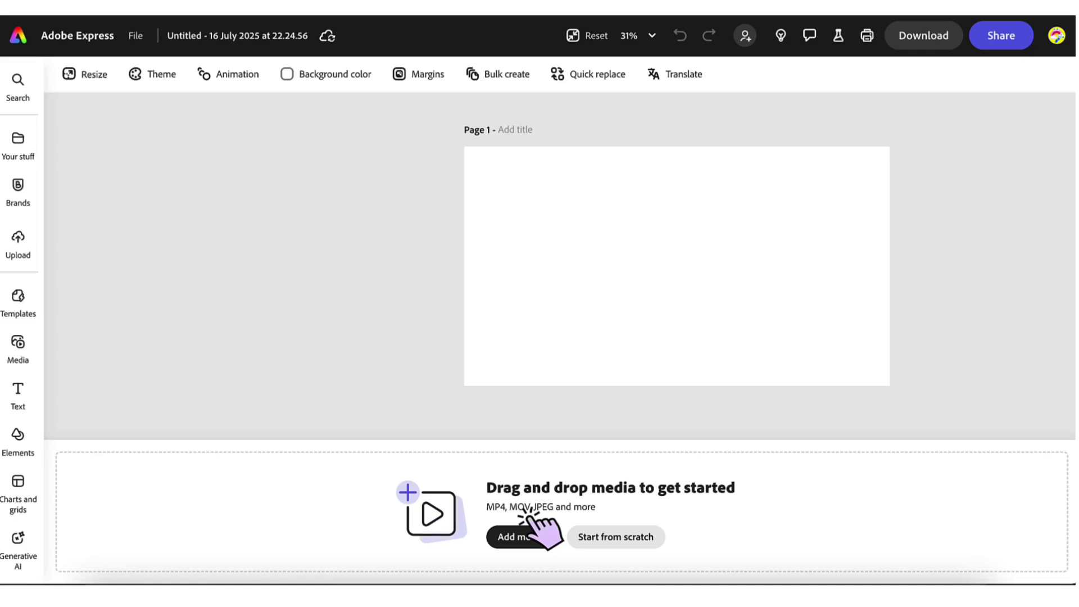
click(531, 528)
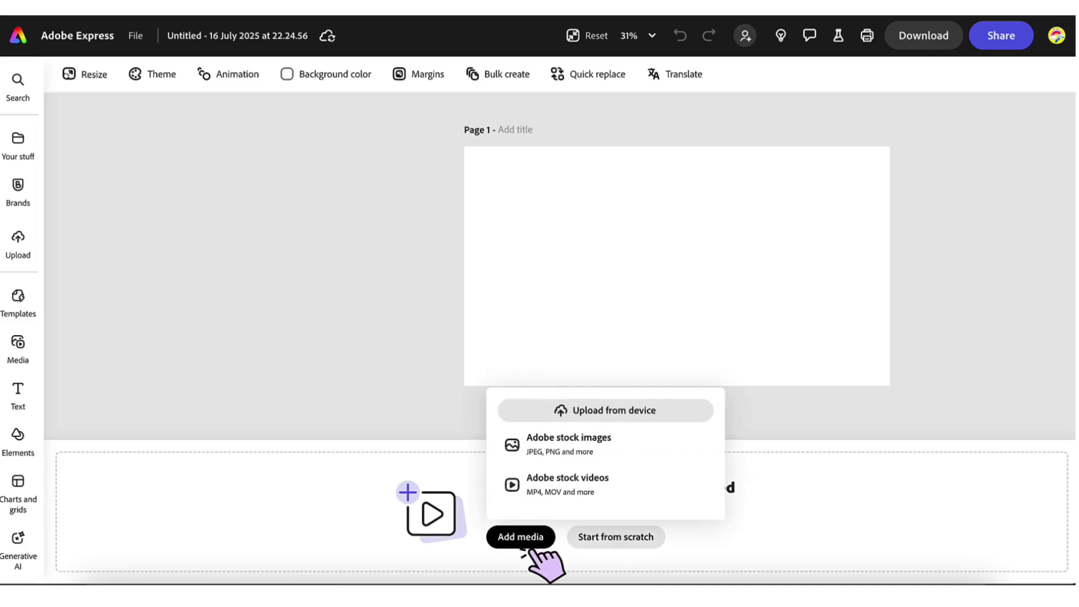
click(559, 413)
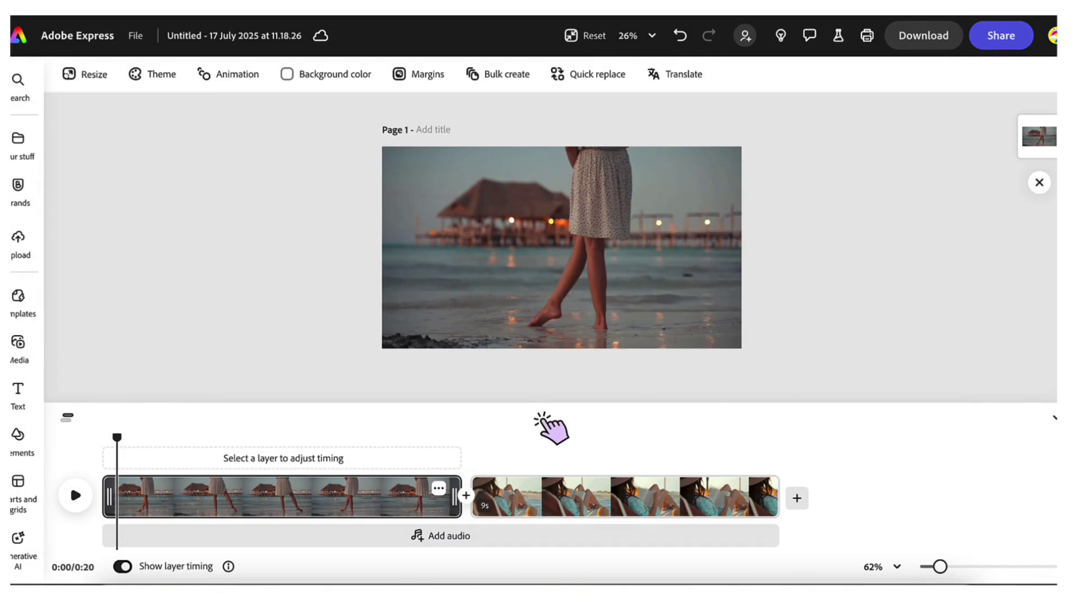
Append the couple-riding-a-scooter clip to the end of the timeline, bringing it to 0:30.
mouse_move(495, 507)
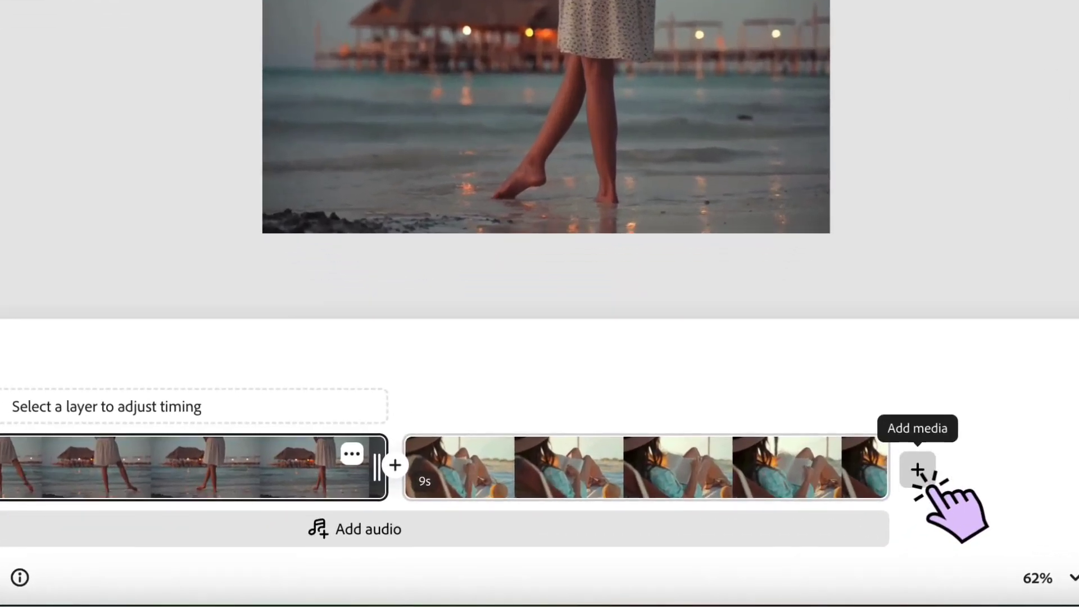
click(920, 475)
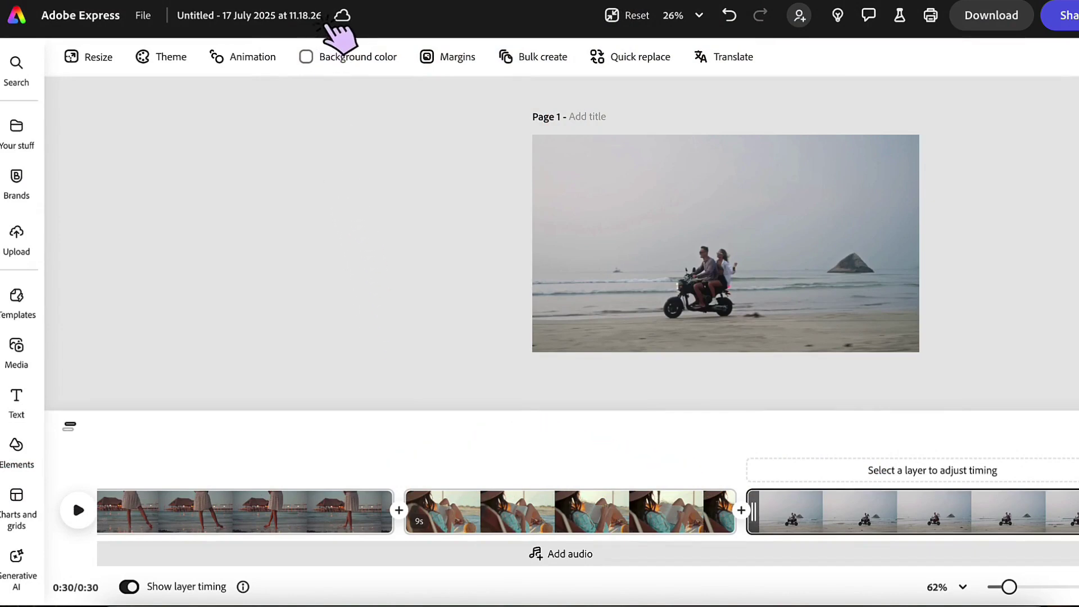
Replace the dated default project title with 'summer beach memories'.
click(317, 16)
key(ctrl+a)
text(su)
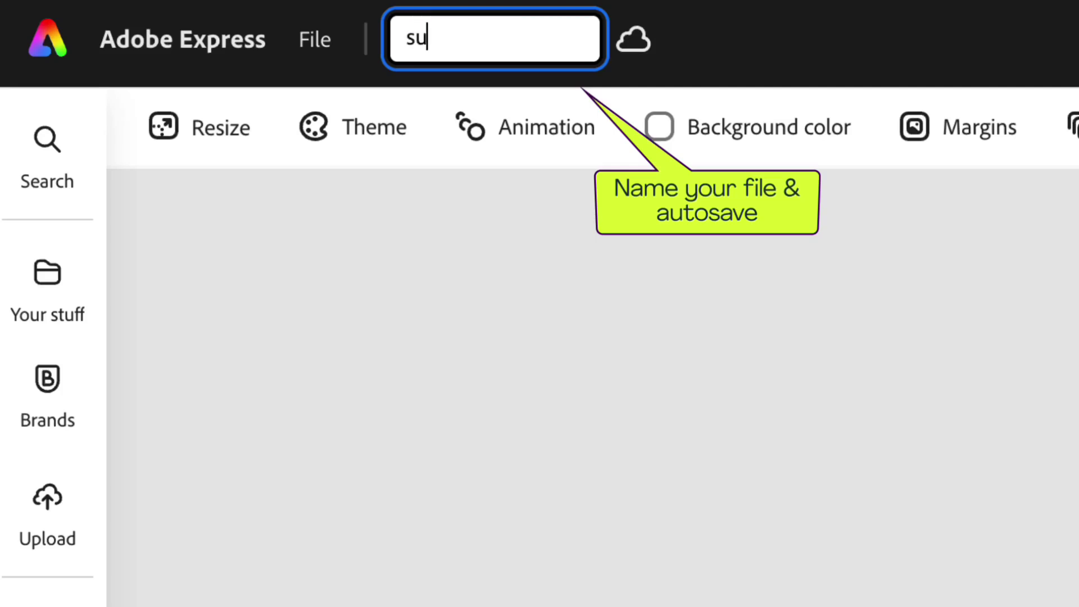
text(mmer beach memories)
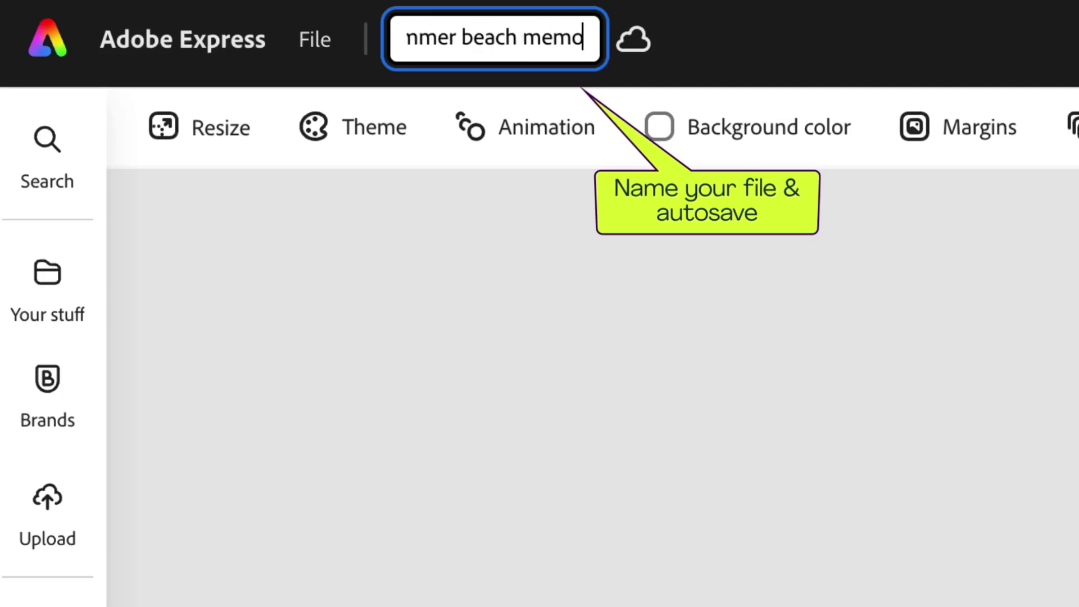
key(Escape)
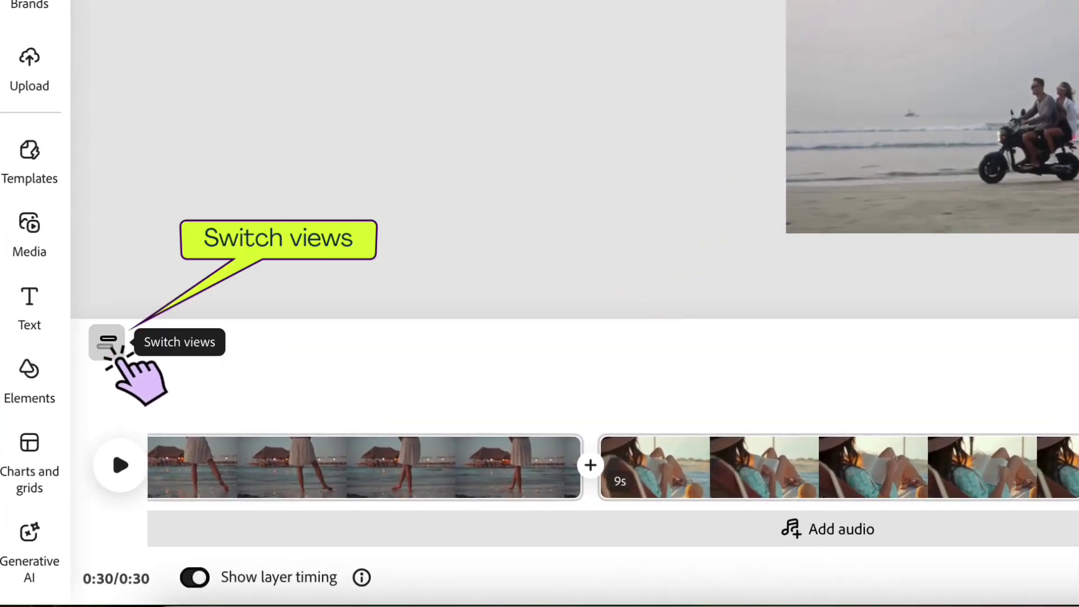
In Scene view, order clips as scooter ride, reading, beach walk, then return to layer view.
click(119, 355)
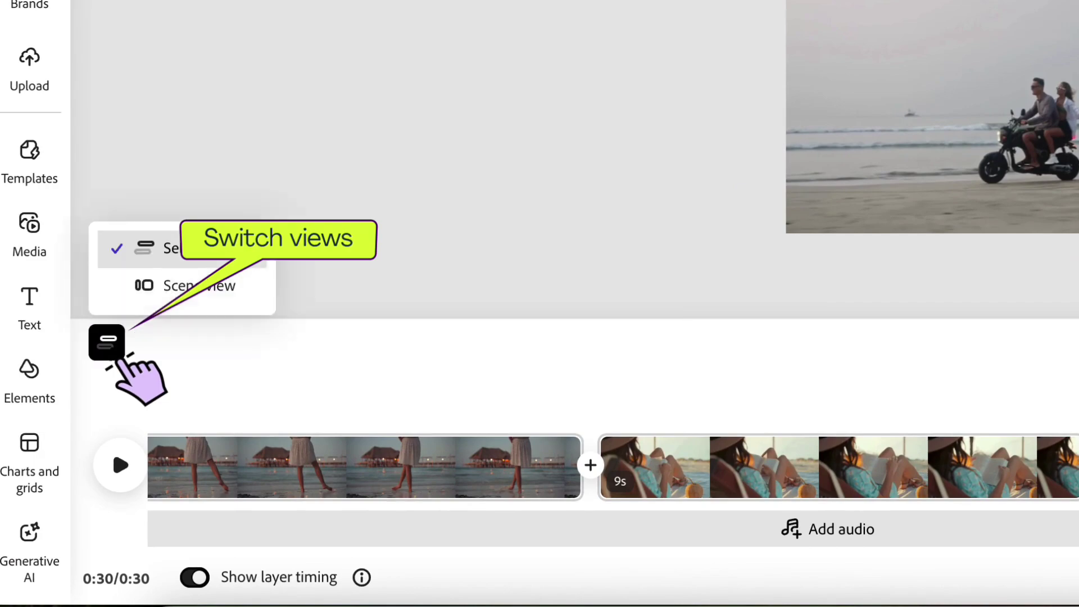
click(185, 287)
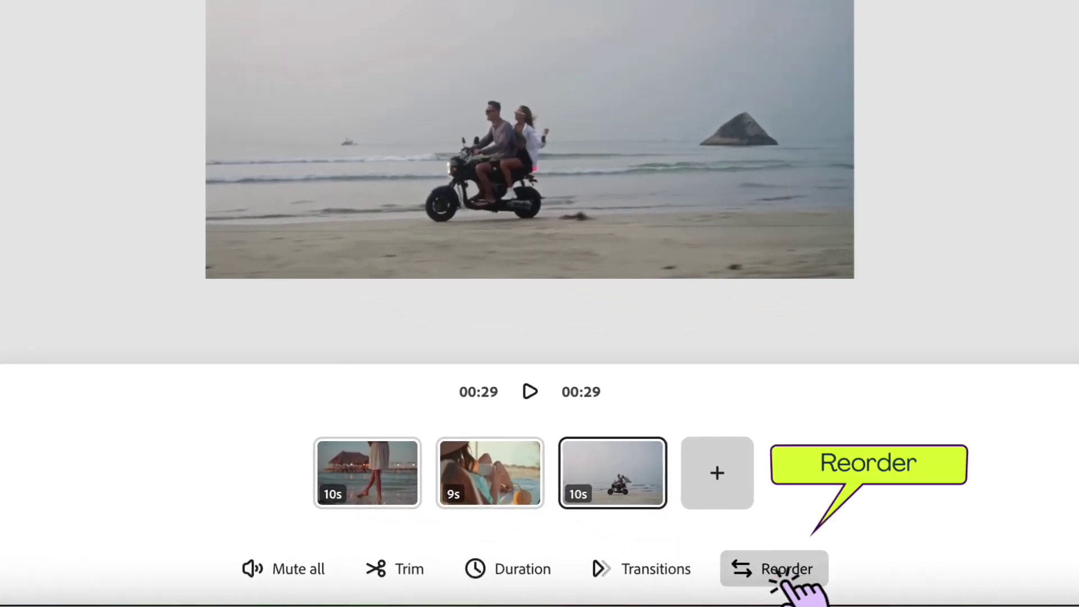
click(784, 568)
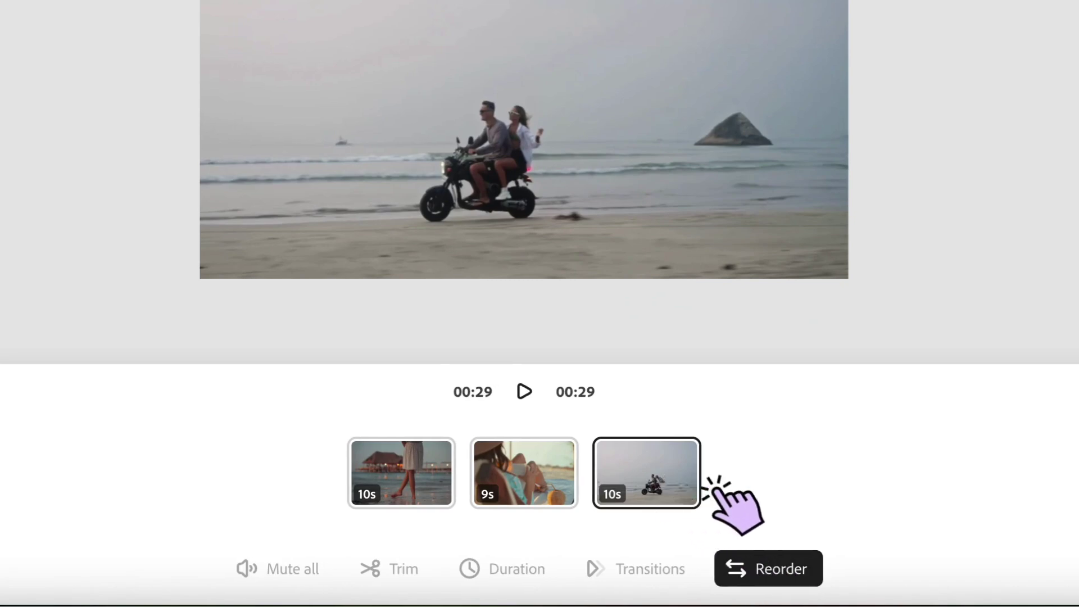
drag(669, 483, 487, 484)
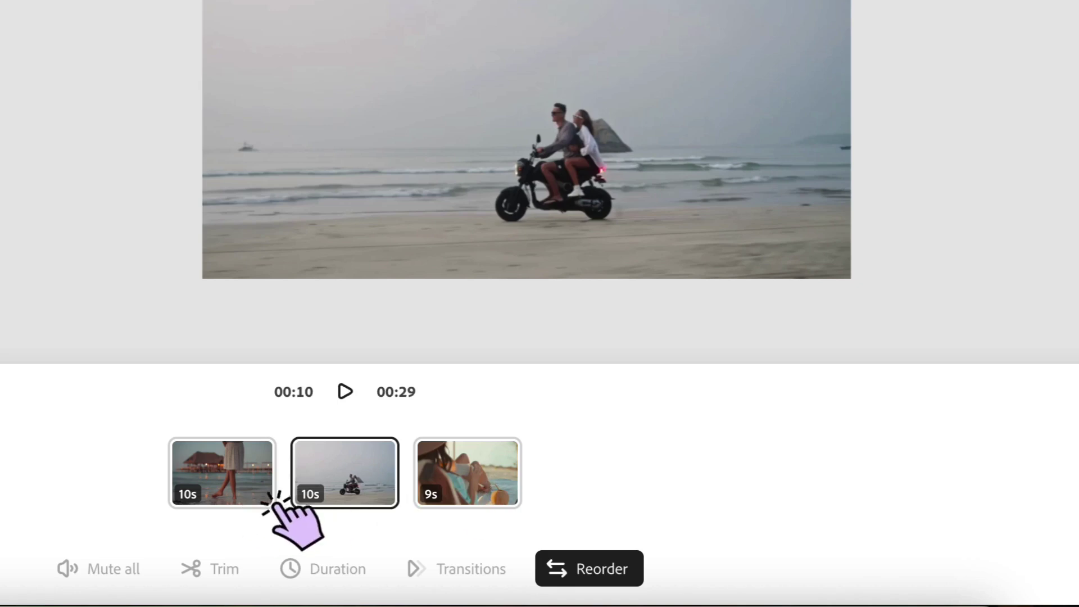
drag(269, 499, 718, 504)
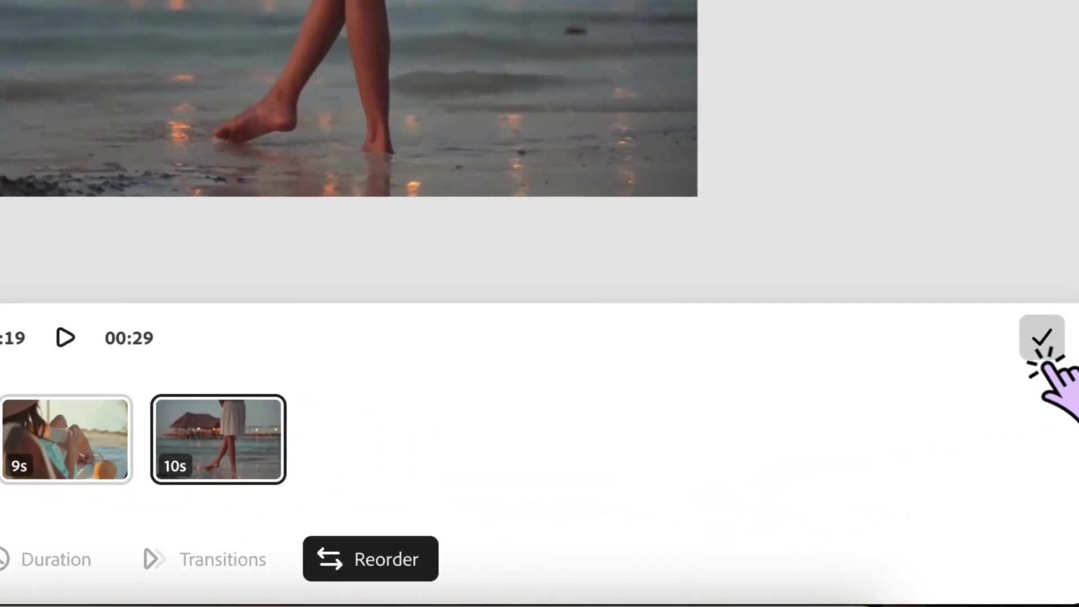
click(1041, 337)
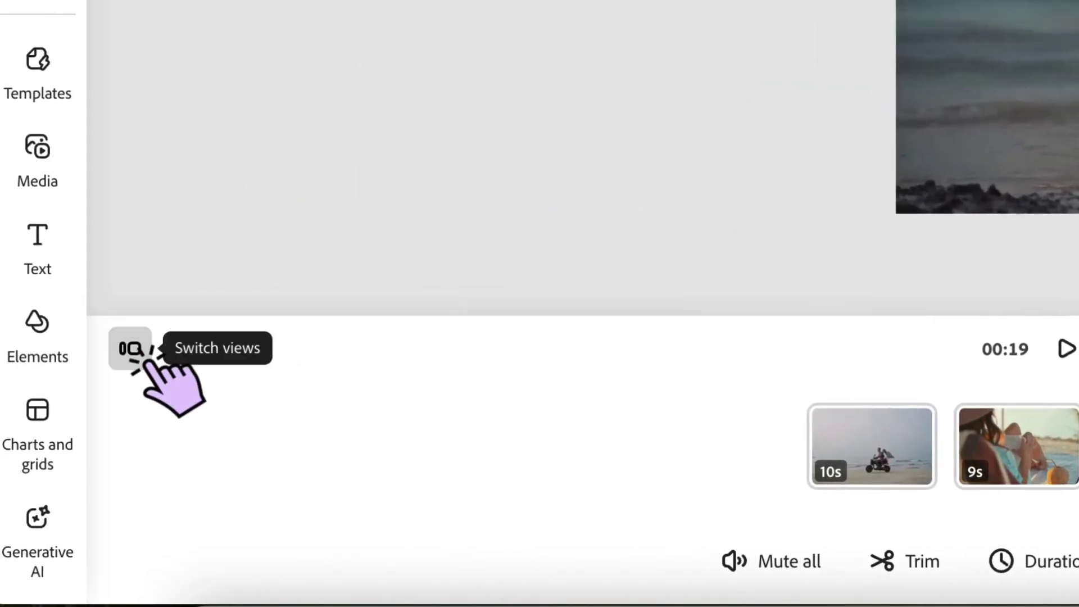
click(131, 348)
click(250, 239)
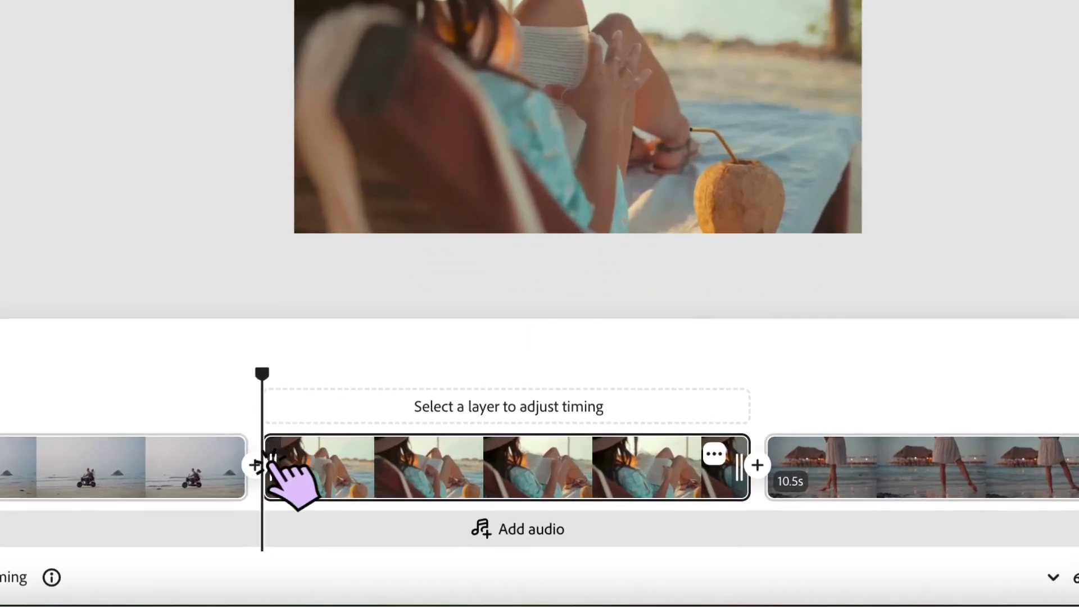
click(280, 378)
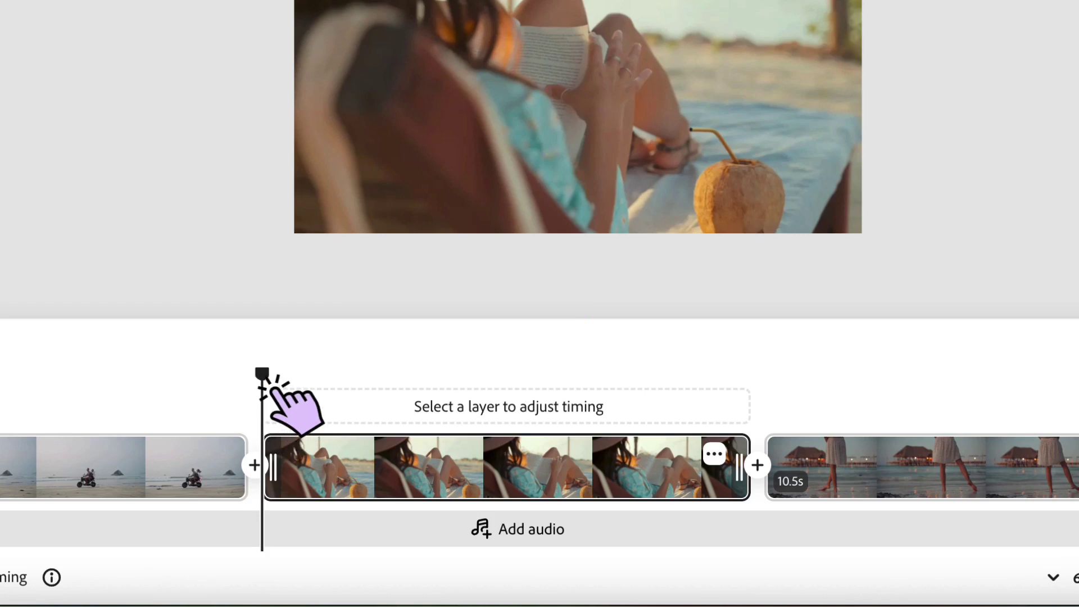
drag(274, 391, 76, 436)
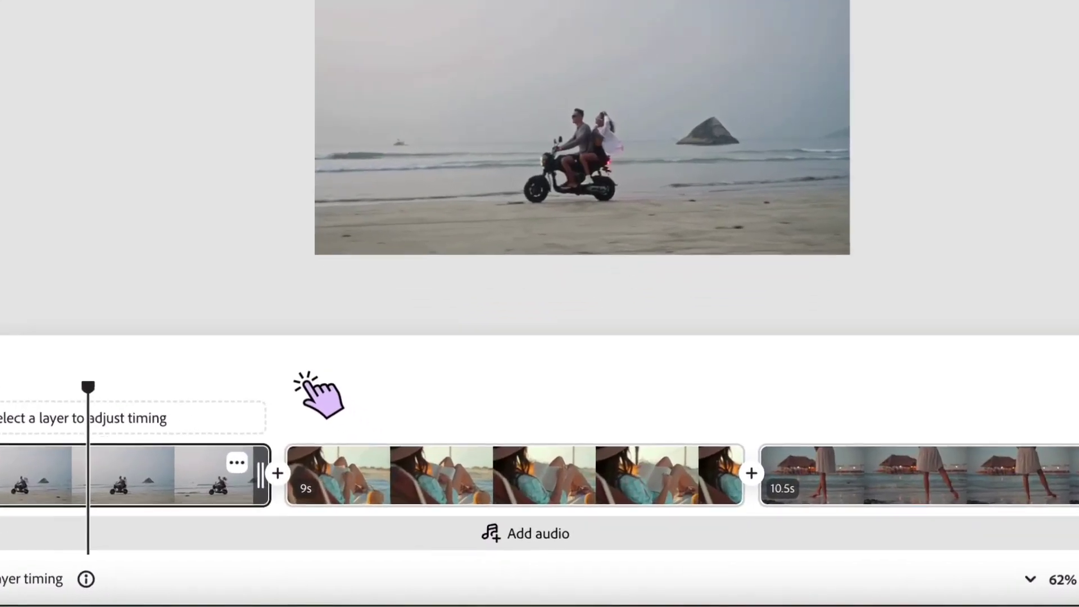
Trim the reading clip's start and readjust its end, leaving the video at 0:29.
click(338, 469)
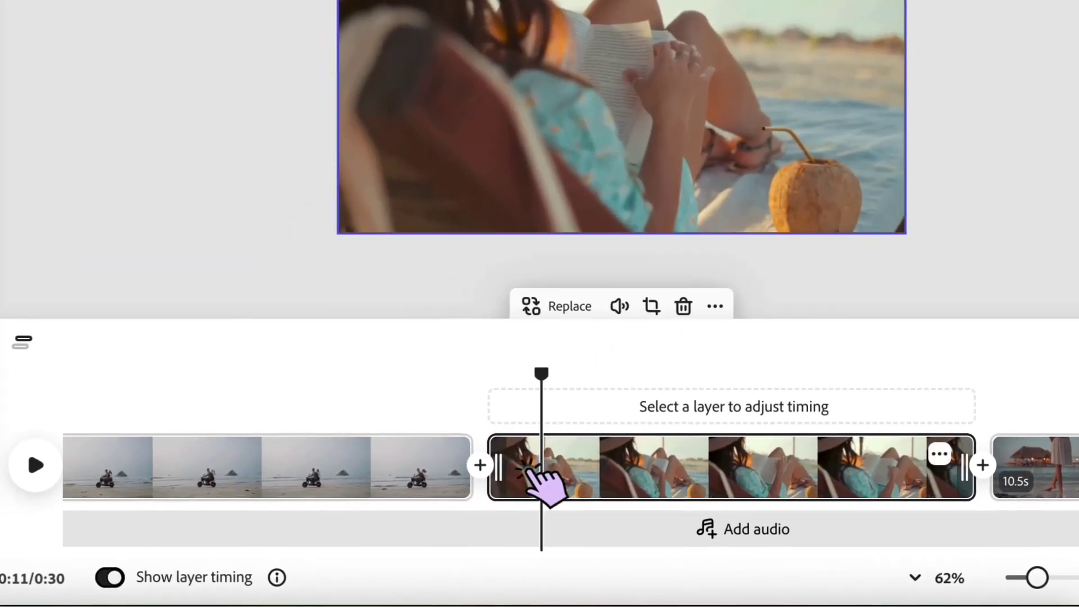
click(473, 491)
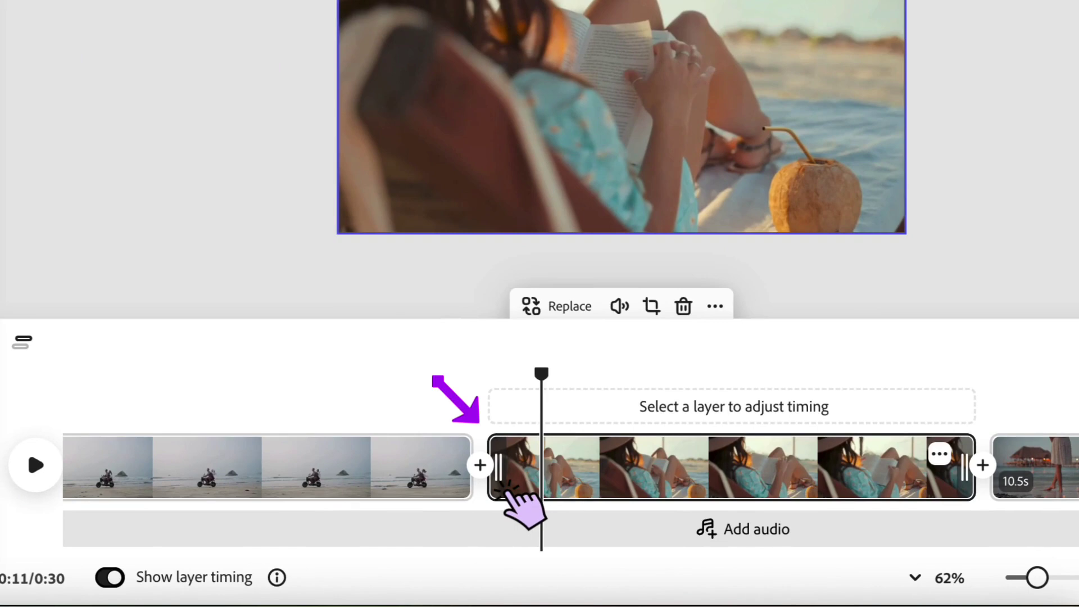
drag(507, 490, 571, 495)
click(587, 488)
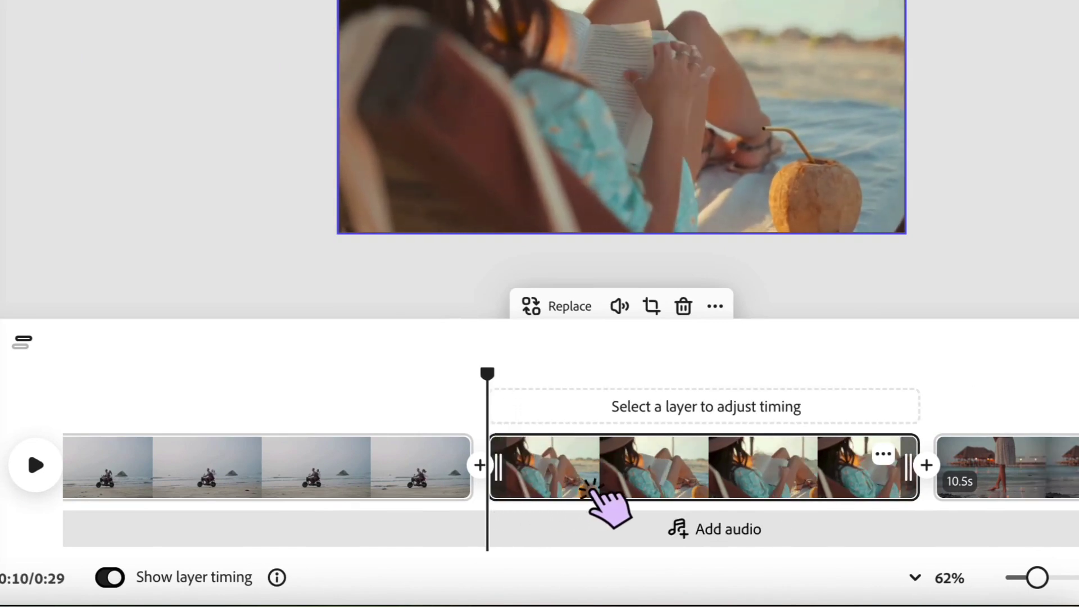
click(914, 488)
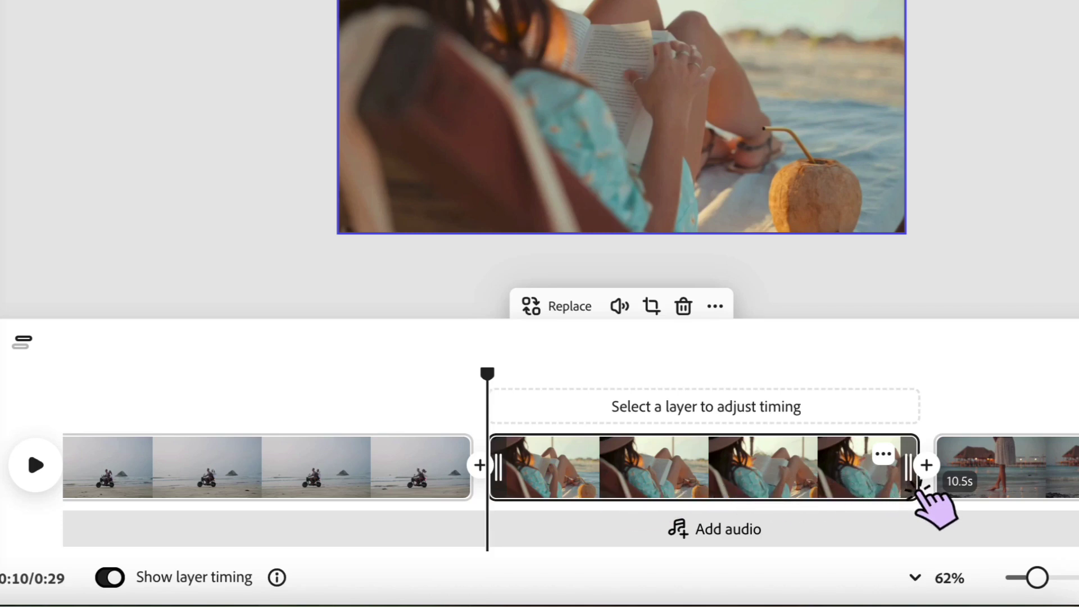
drag(911, 492, 846, 487)
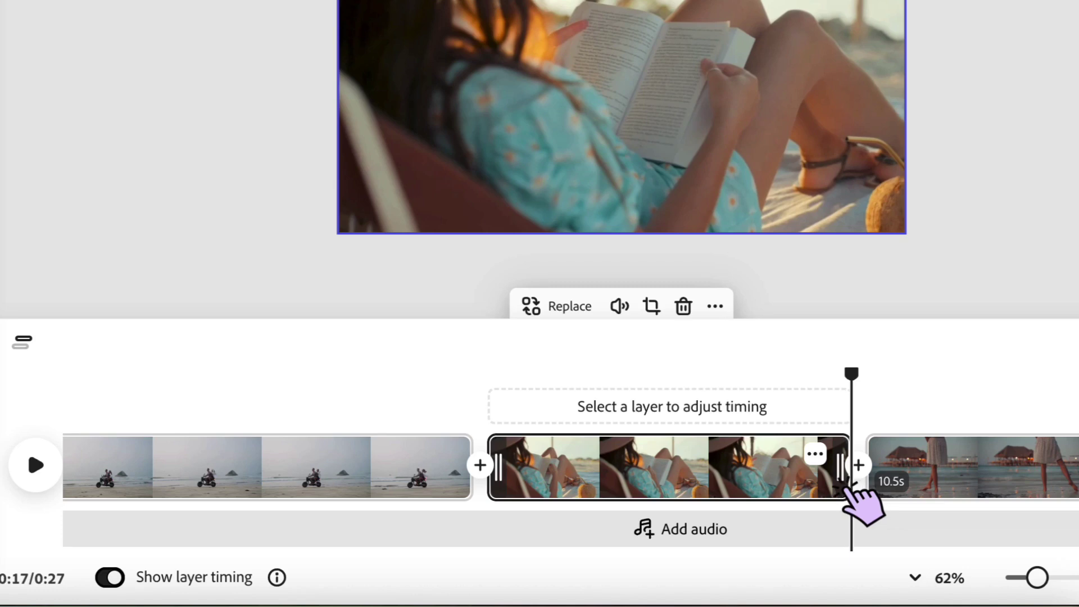
drag(848, 490, 962, 487)
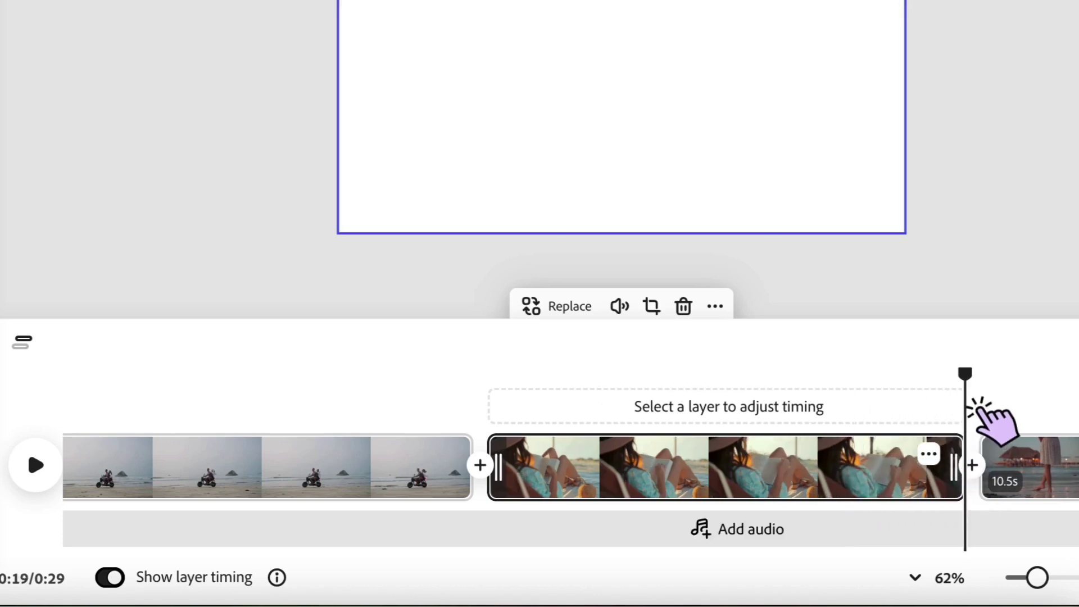
Set the playhead to 0:06 and bring up the scooter clip's options containing Split.
drag(965, 374, 599, 459)
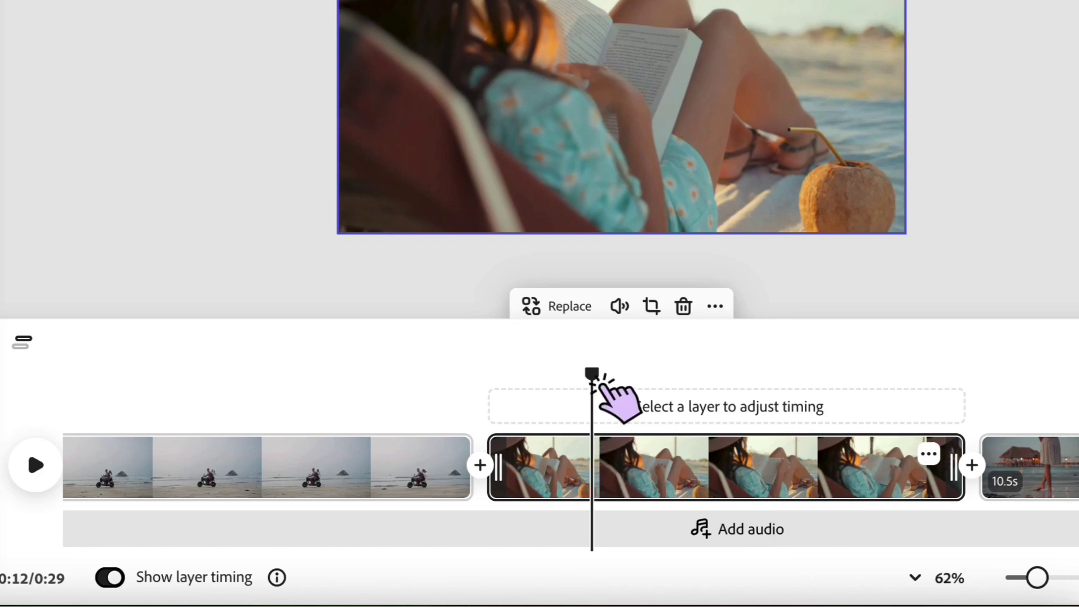
drag(596, 379, 264, 434)
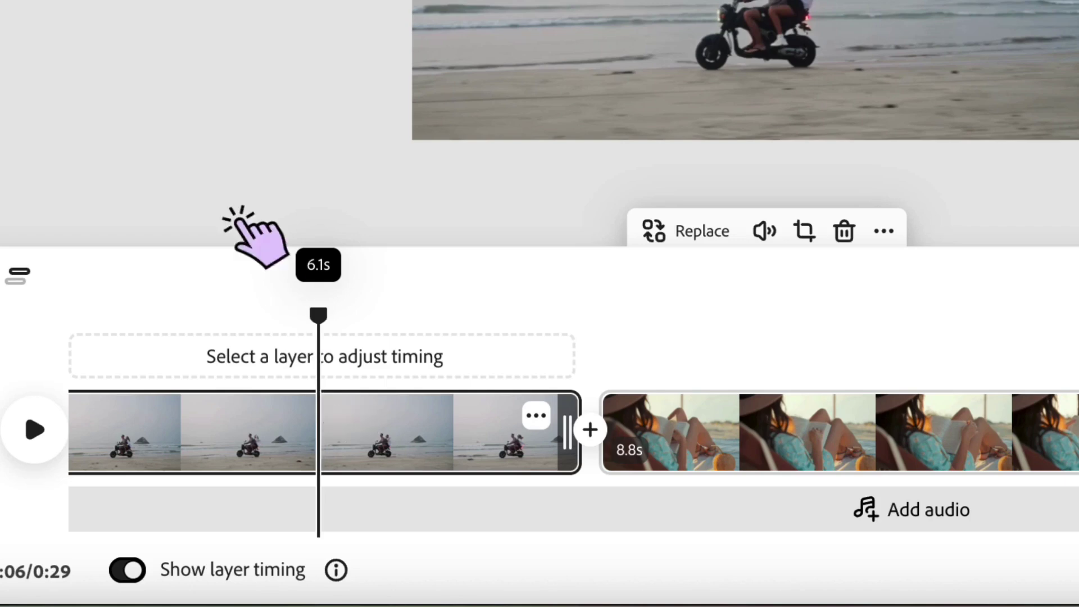
click(337, 444)
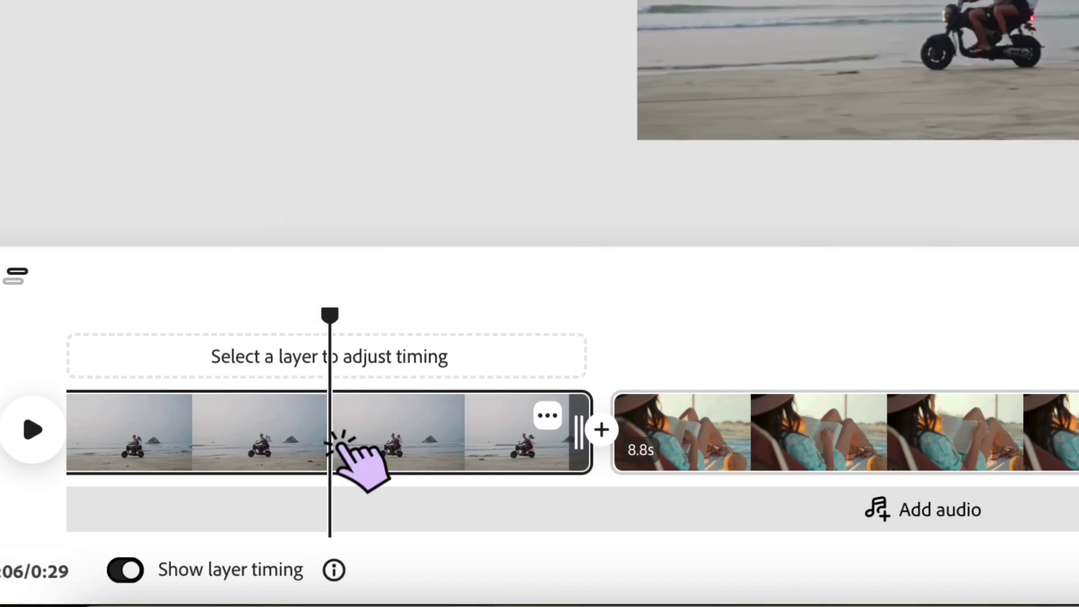
right_click(337, 443)
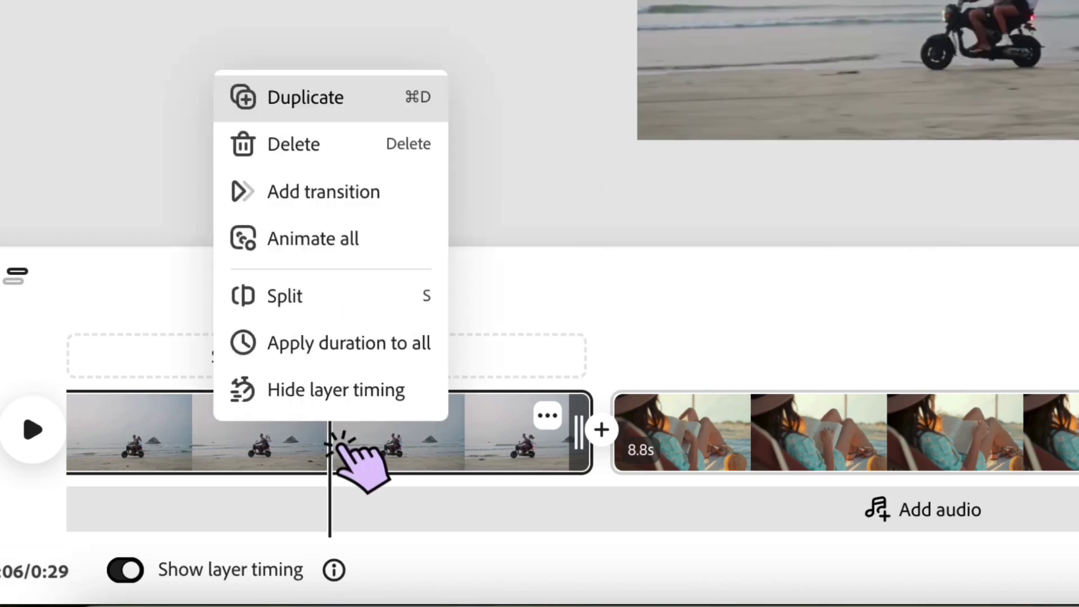
click(341, 308)
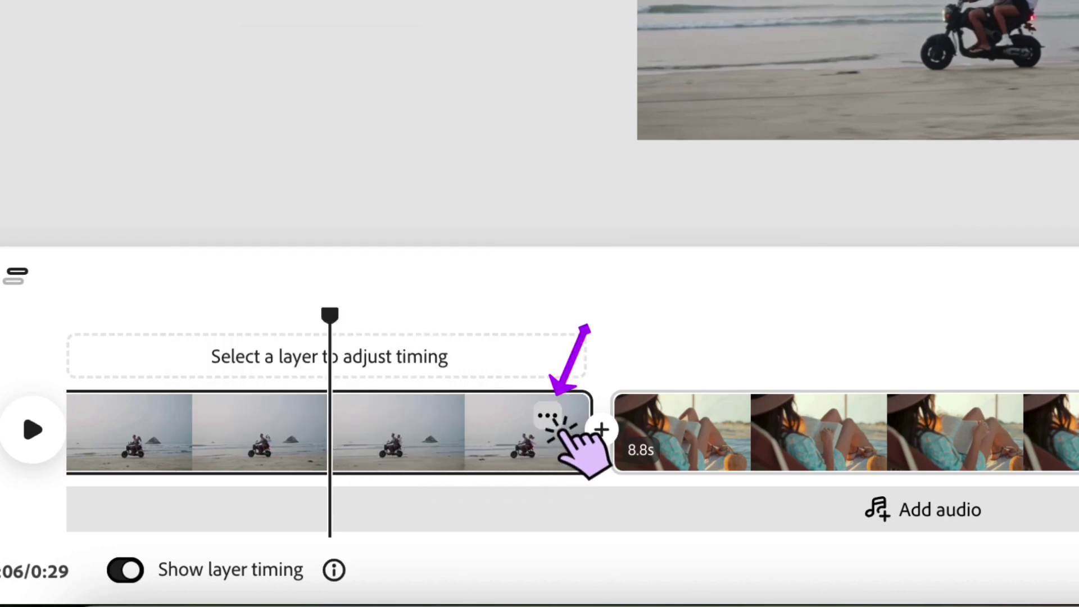
click(548, 416)
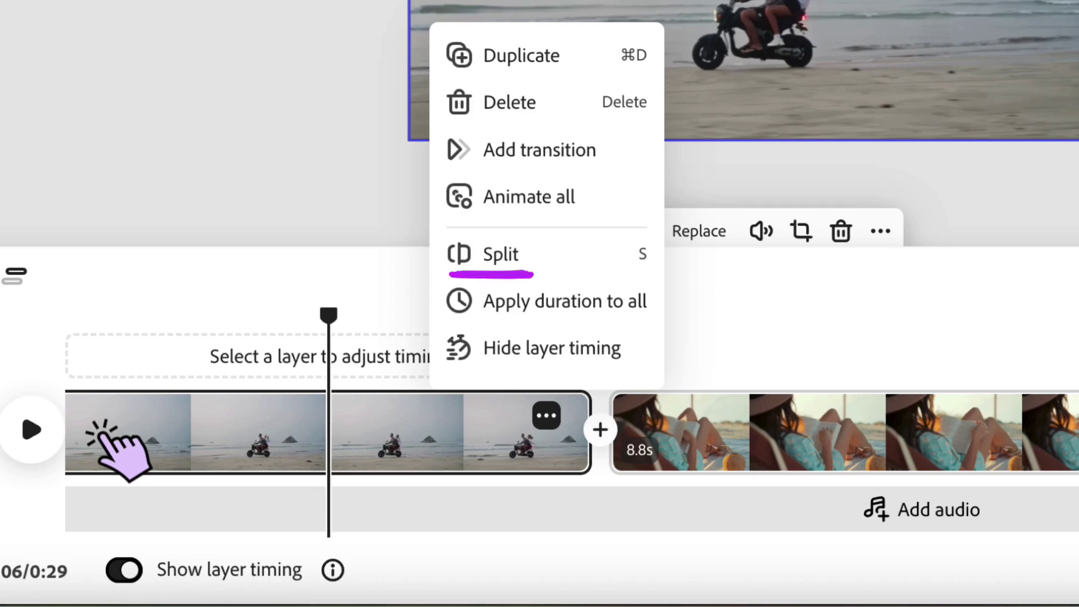
Split the scooter clip at the playhead and again just after it, isolating a 0.8s piece.
key(s)
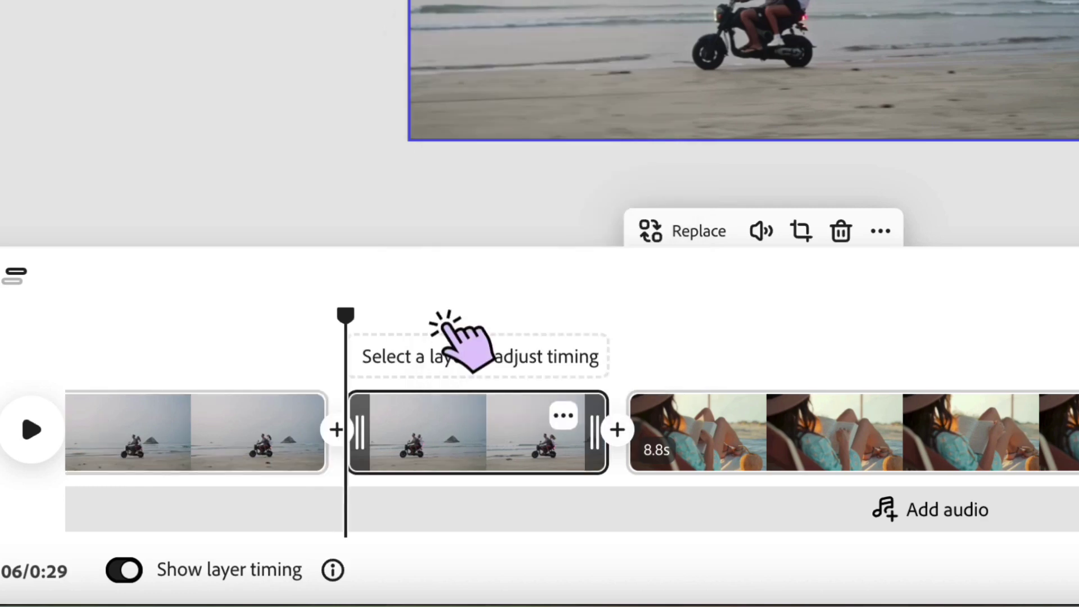
drag(359, 323, 409, 334)
click(562, 415)
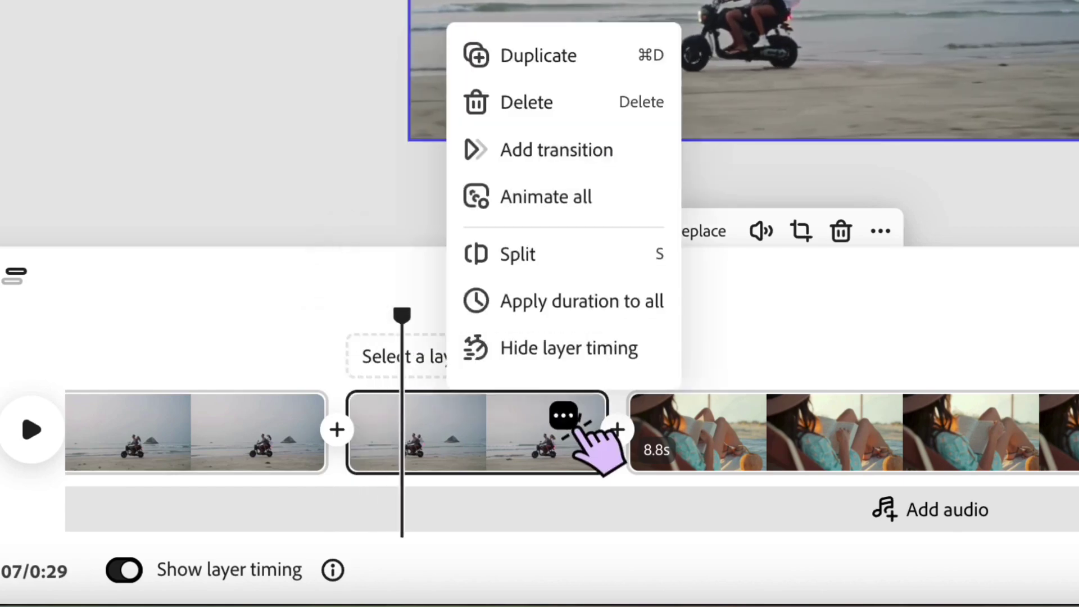
click(534, 254)
Delete the short 0.8s piece, leaving the scooter footage as two clips.
click(392, 456)
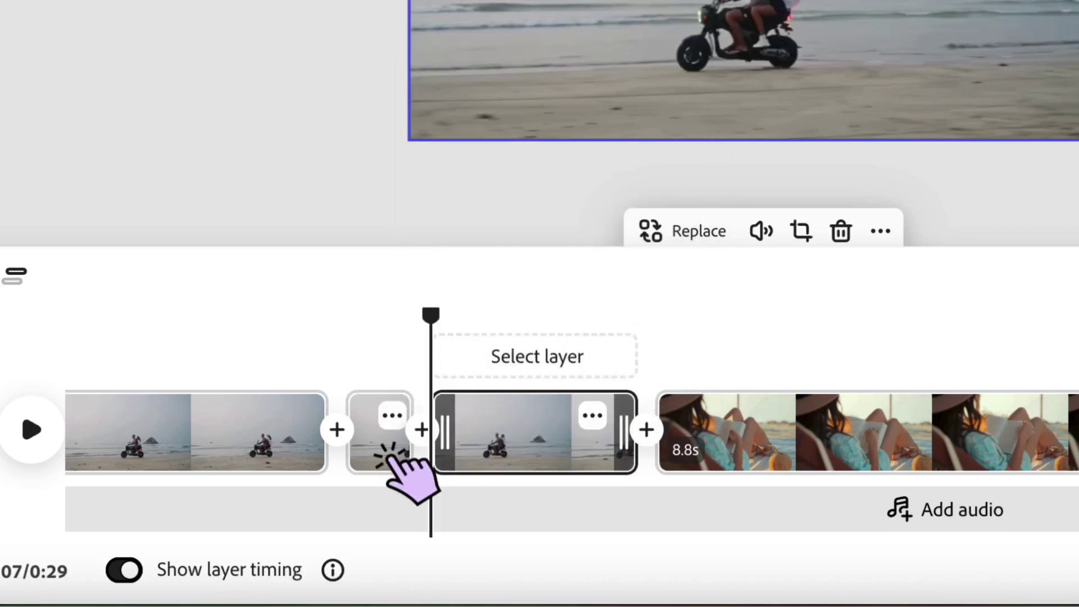
click(391, 456)
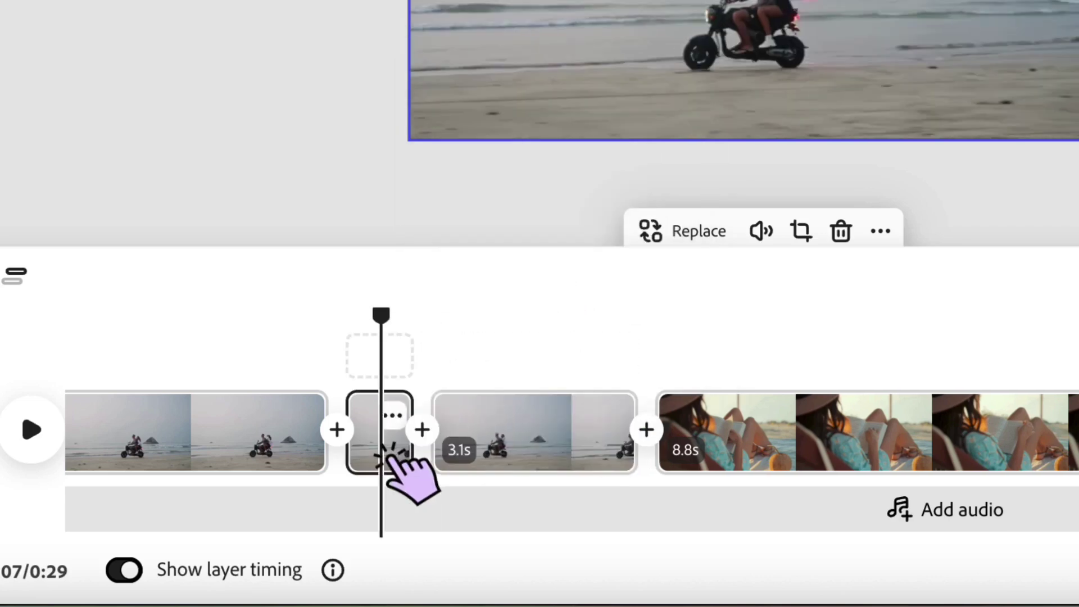
click(394, 421)
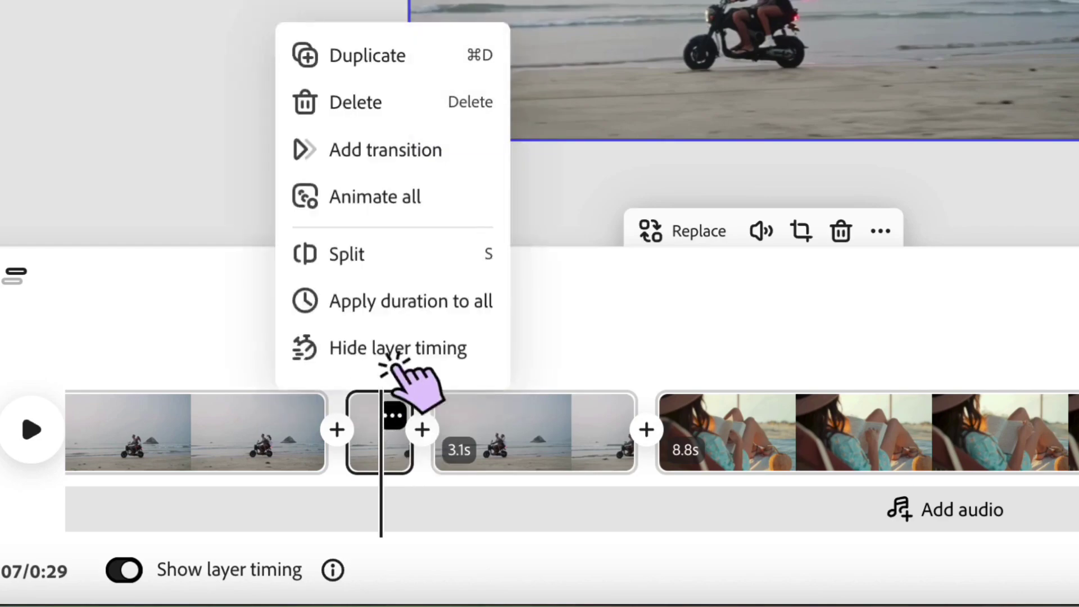
click(359, 105)
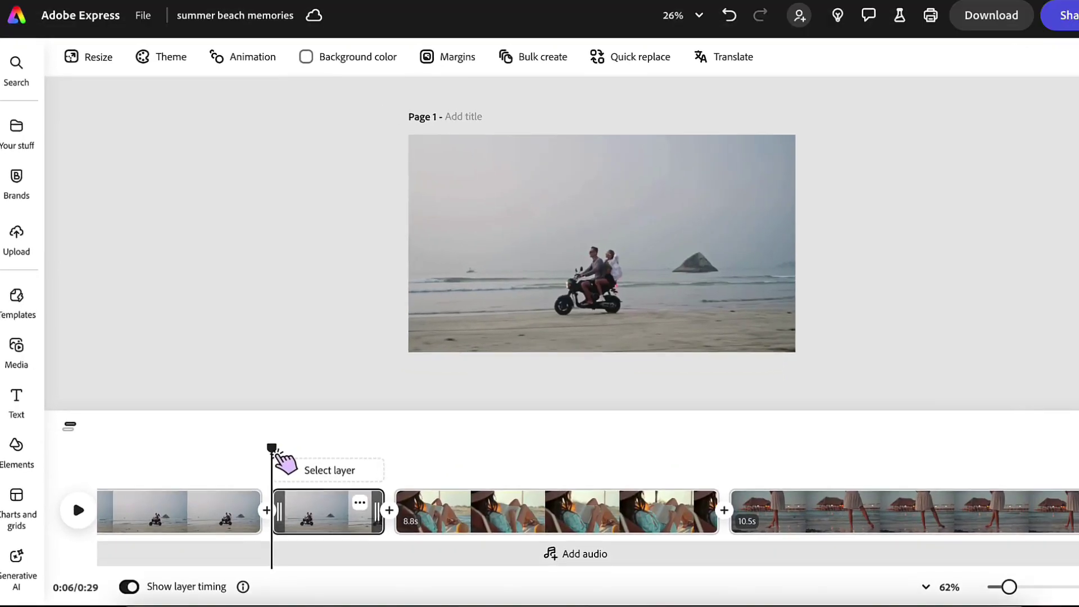
Return the playhead to 0:00 and add a default text box over the scooter clip.
drag(254, 451, 73, 477)
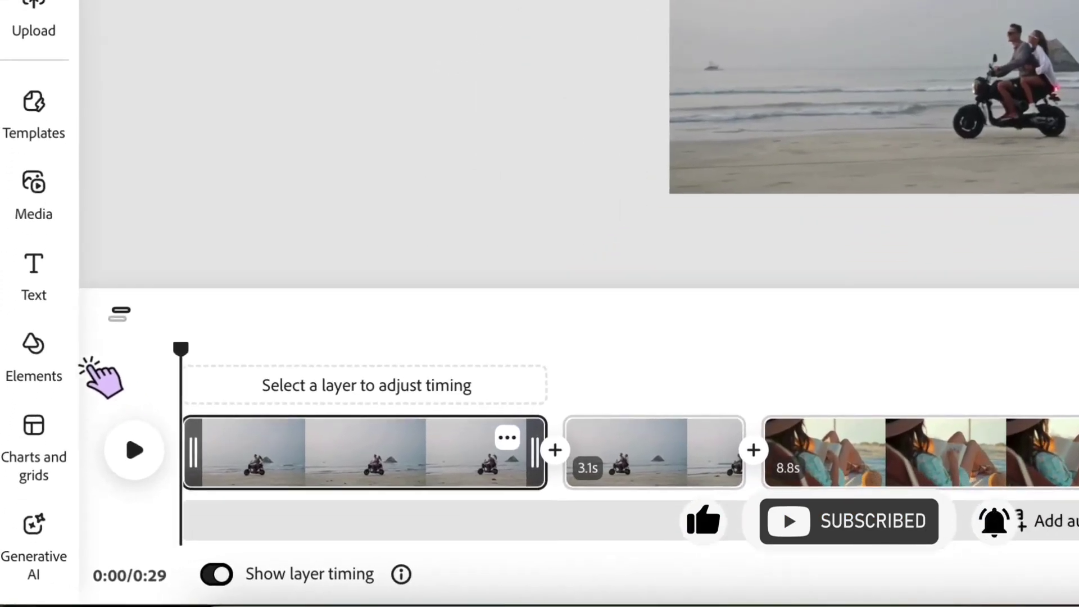
mouse_move(21, 406)
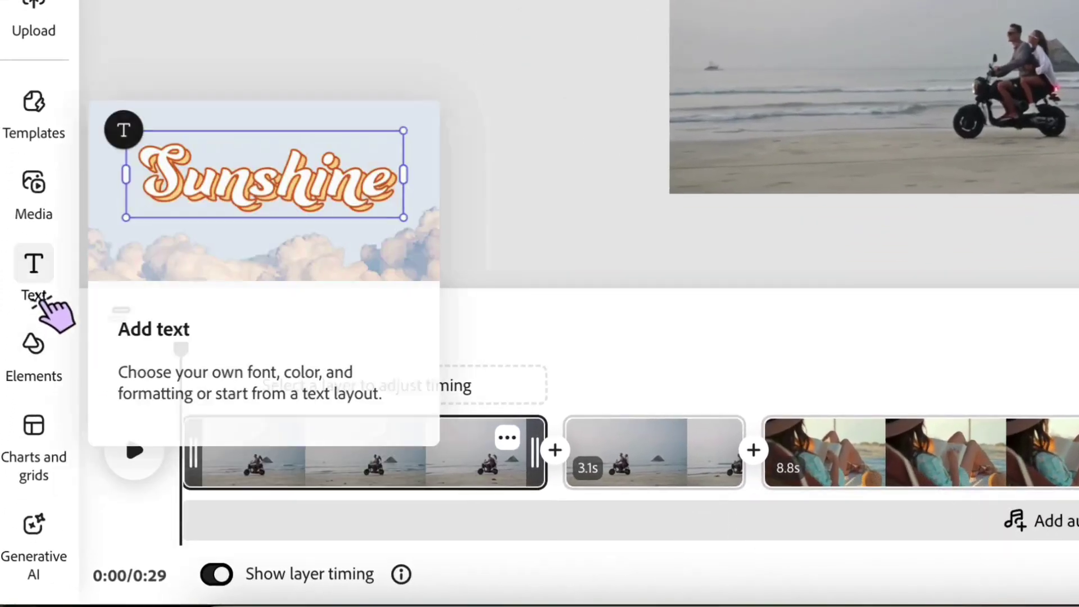
click(40, 289)
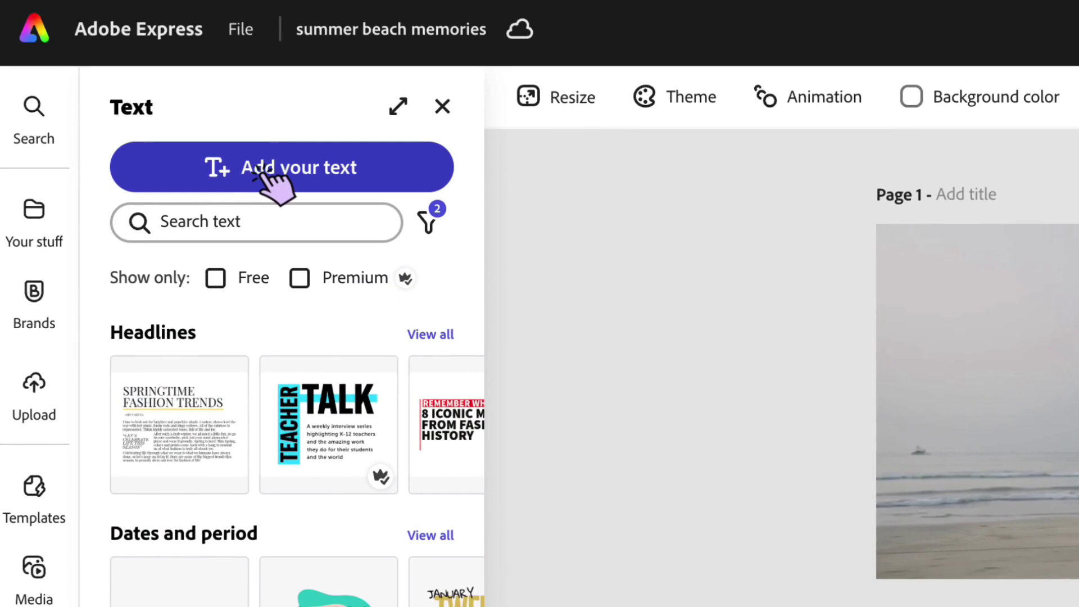
click(275, 186)
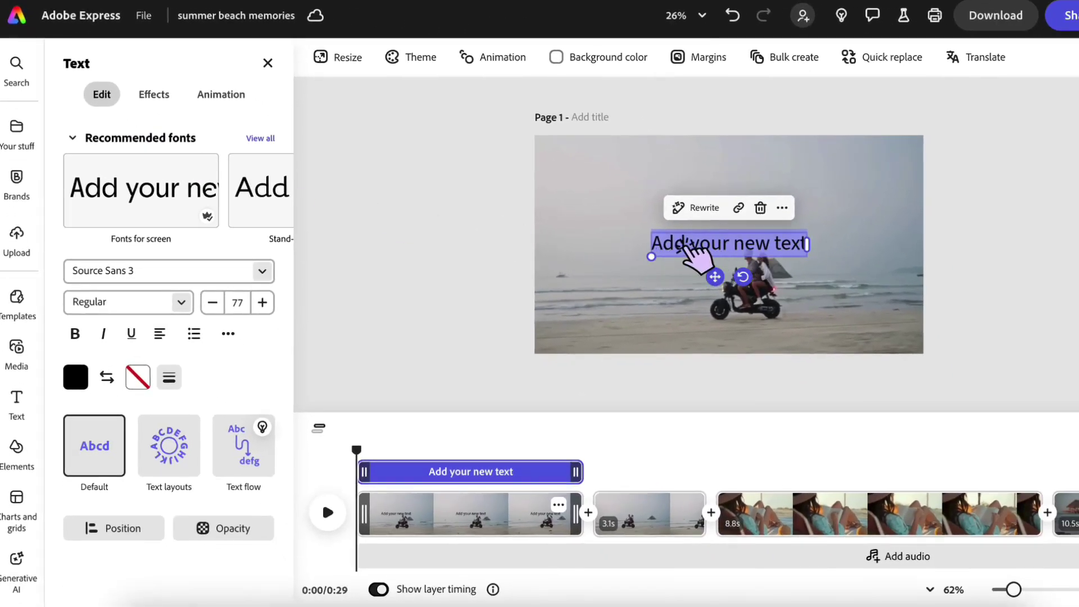
Title it 'Summer Vacation 2025', centre it near the top, and widen its text box.
text(Su)
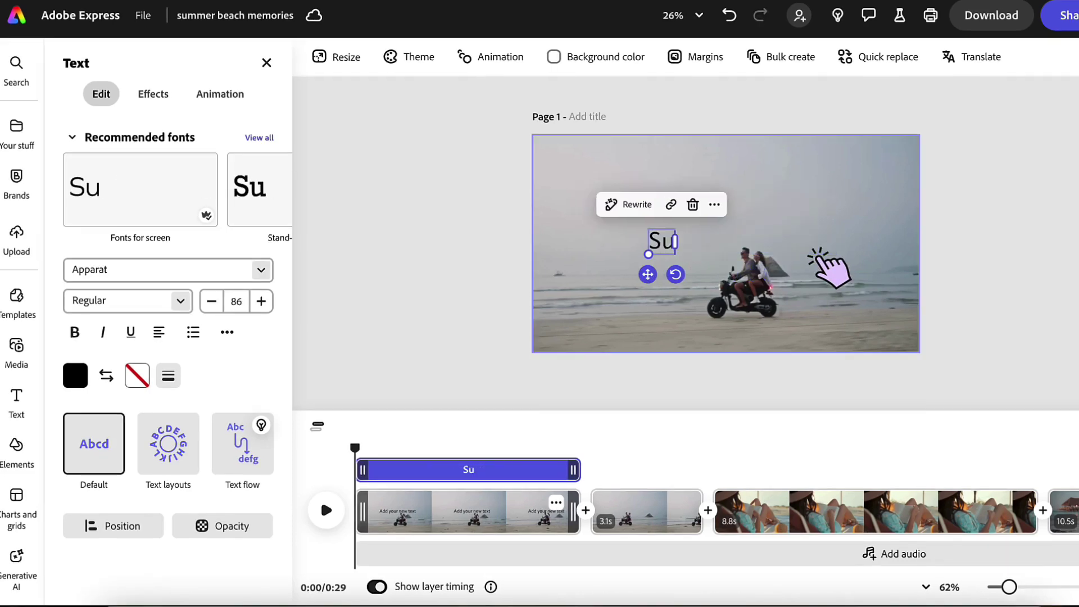
text(mmer Vacat)
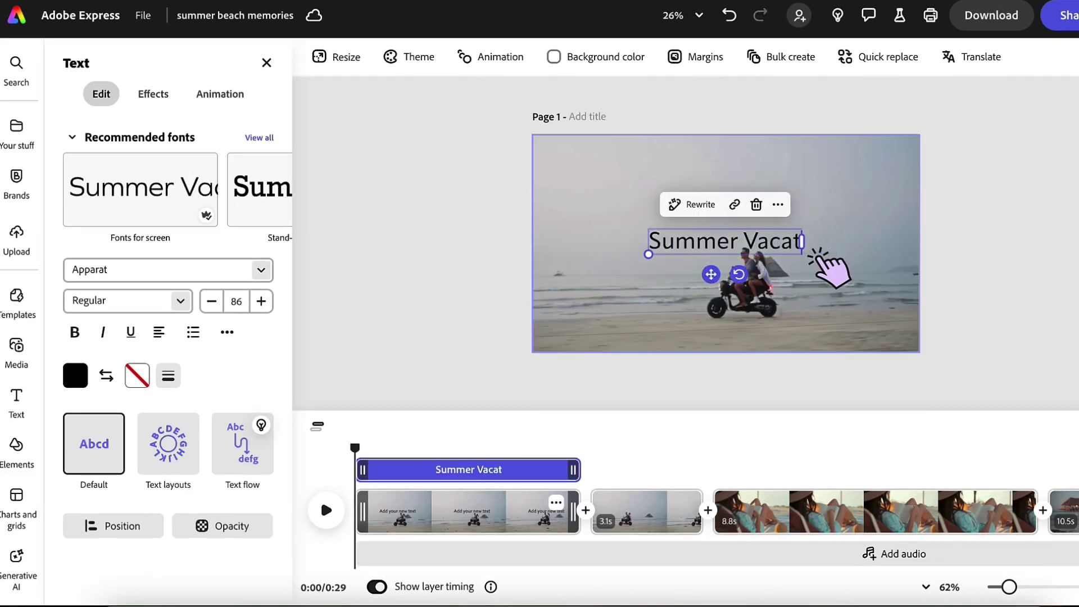
text(ion 2)
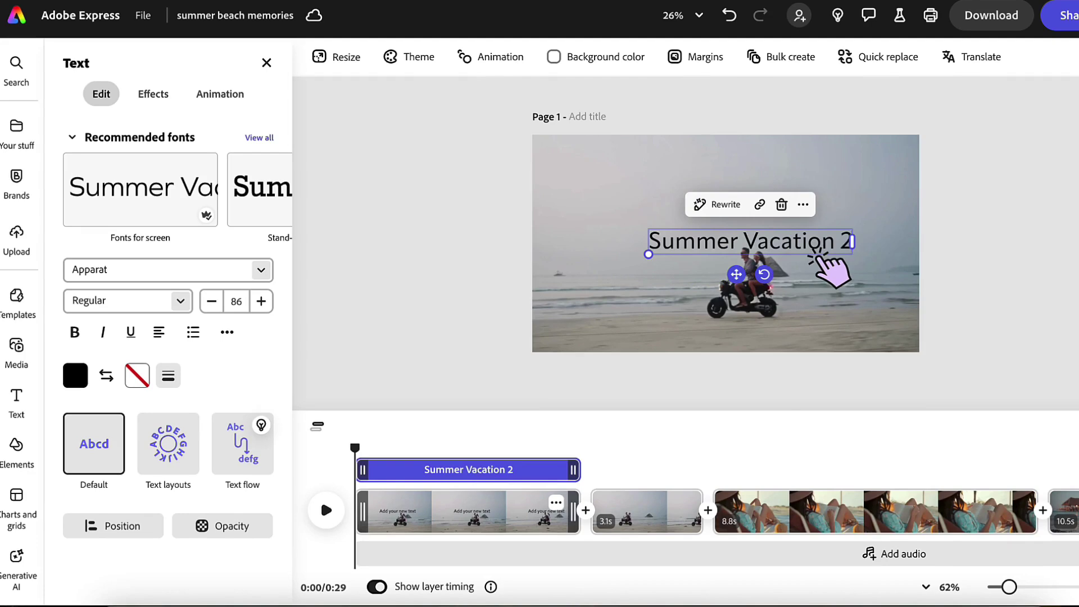
text(025)
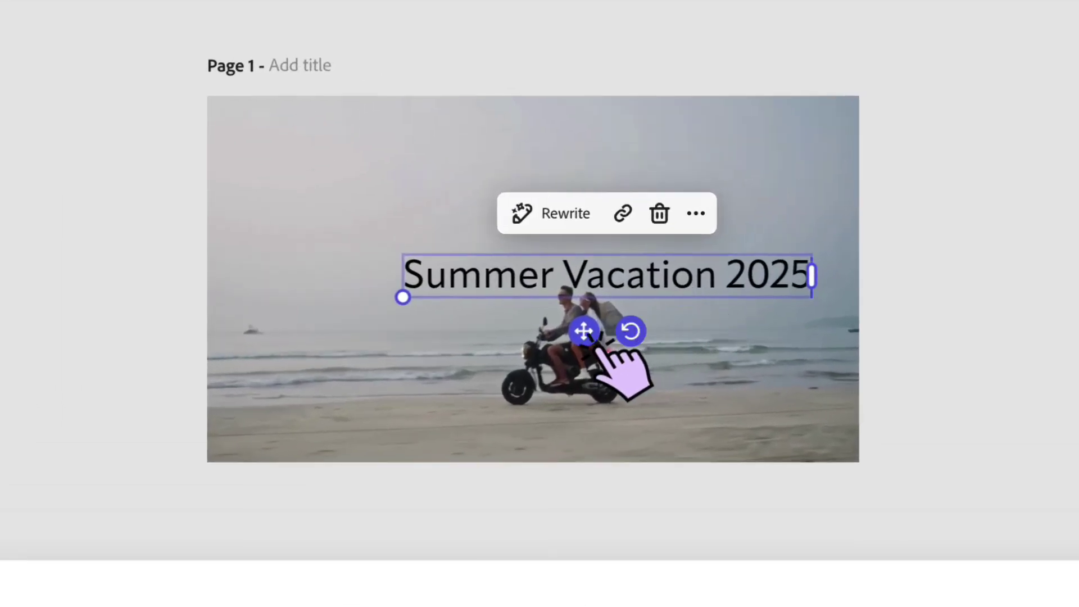
drag(596, 346, 524, 284)
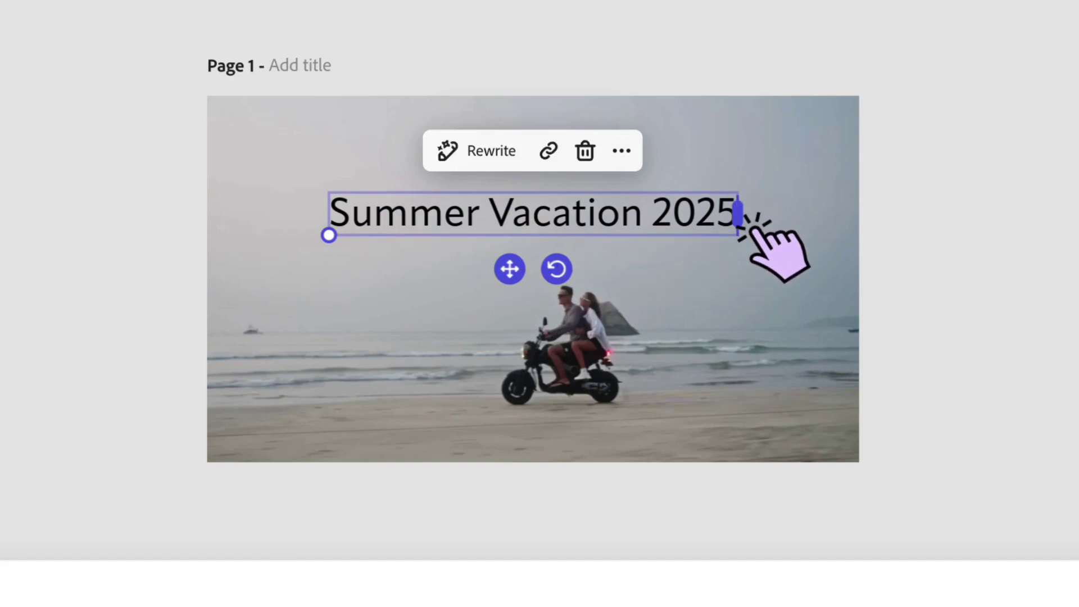
drag(737, 212, 835, 213)
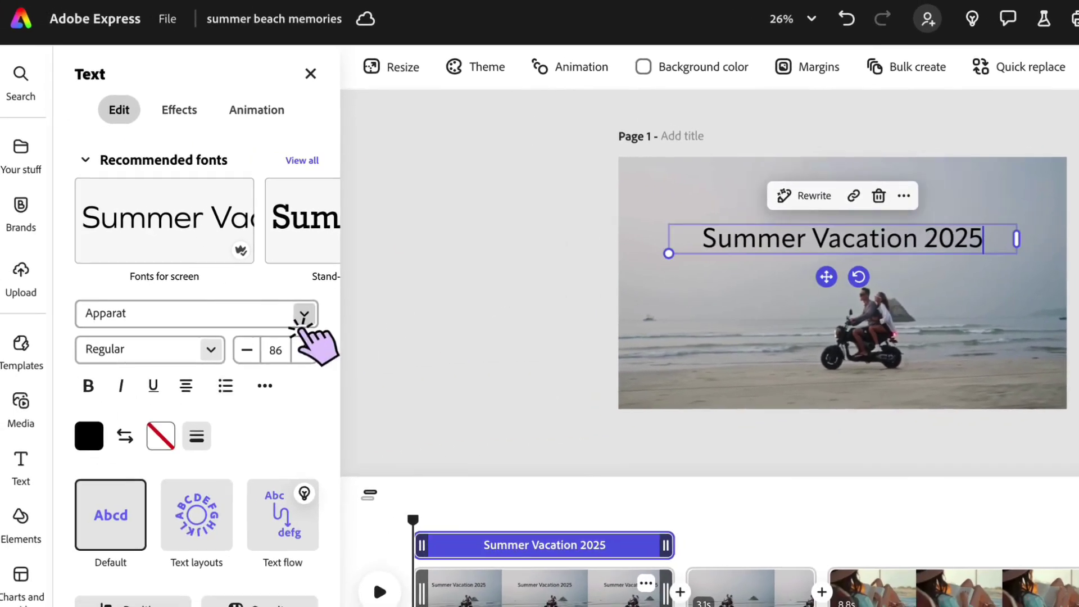
Set the Summer Vacation 2025 title in Amandine from the Luxury fonts, bold and italic.
click(304, 315)
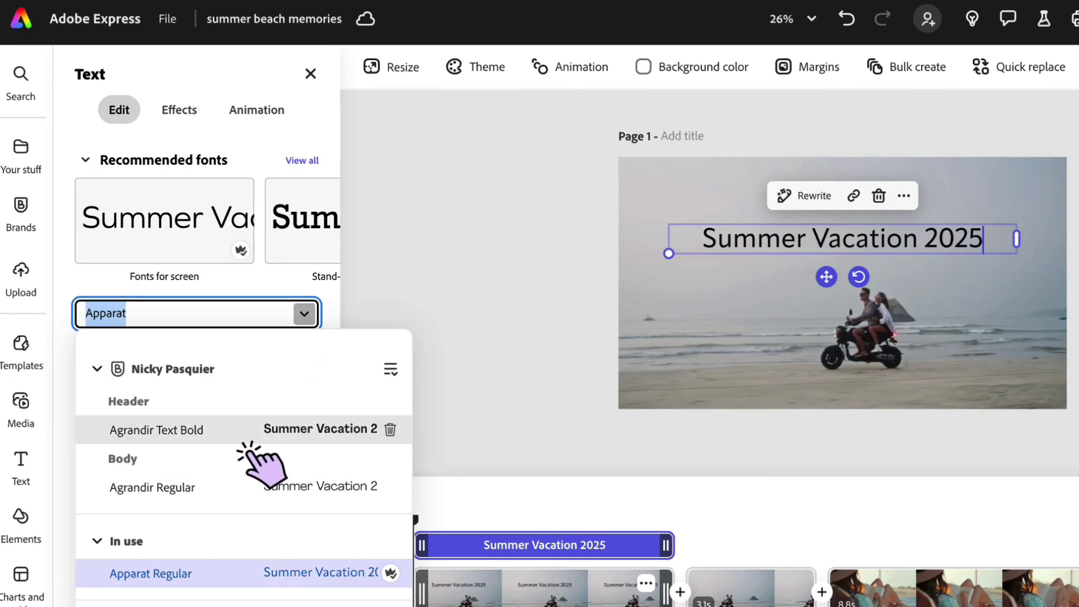
scroll(256, 453, down, 3)
scroll(255, 453, down, 15)
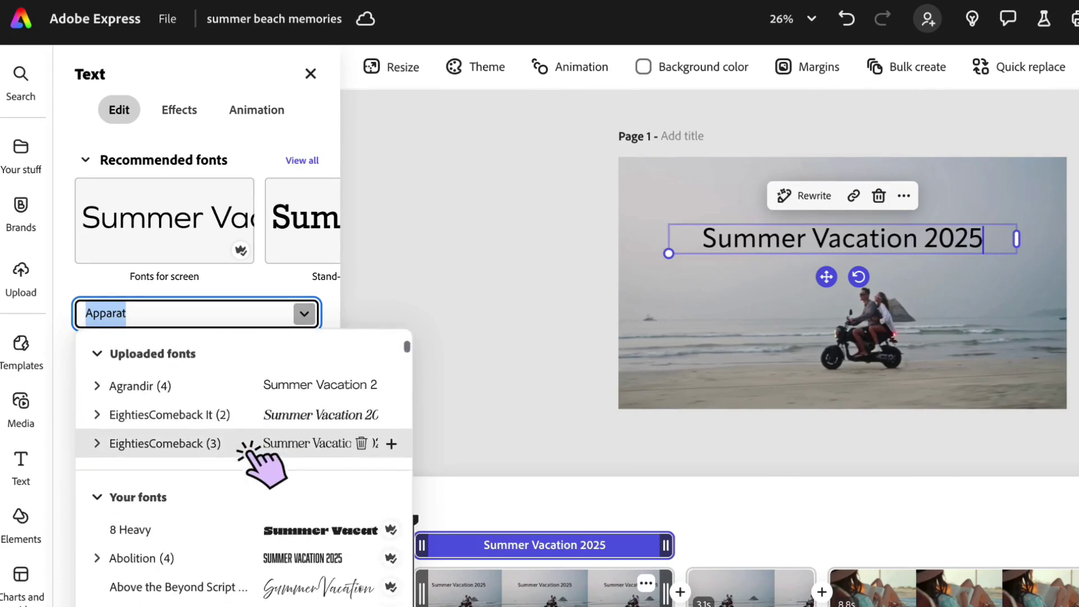
scroll(256, 452, down, 5)
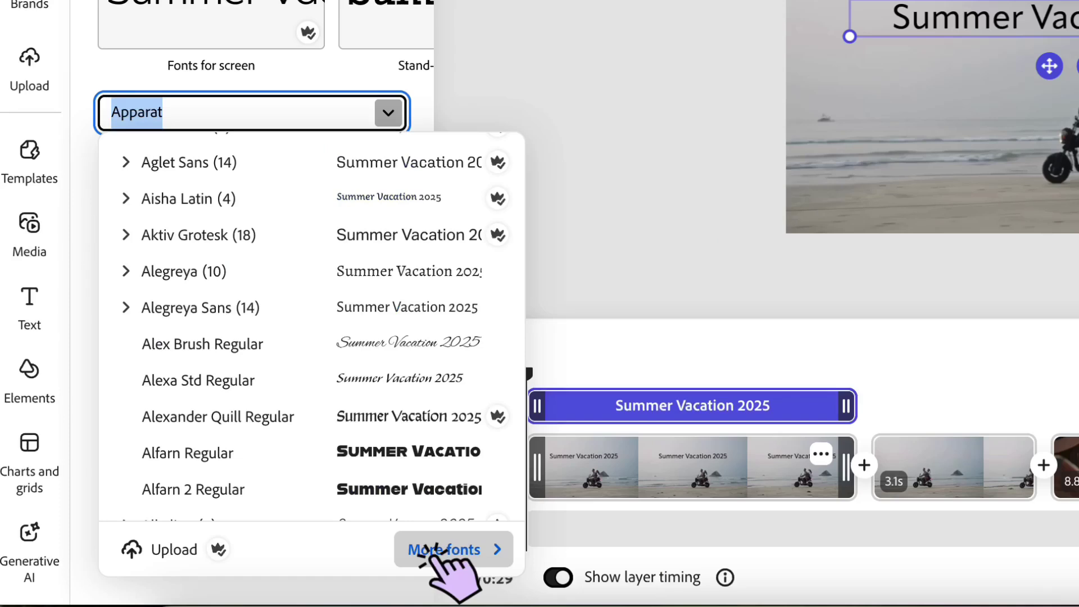
click(425, 548)
scroll(192, 399, down, 8)
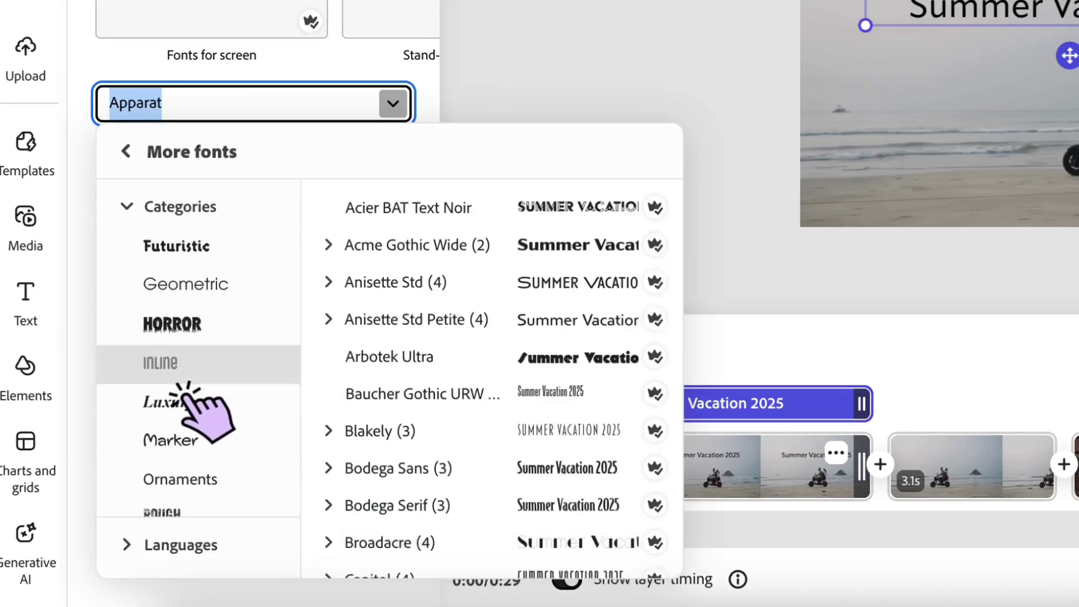
click(180, 401)
click(389, 323)
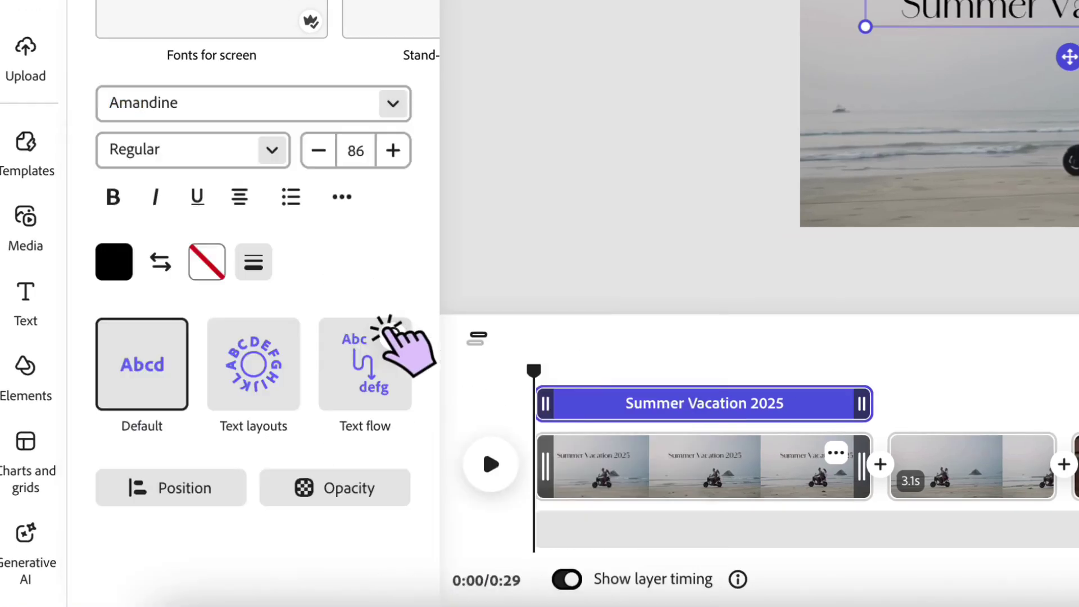
click(125, 209)
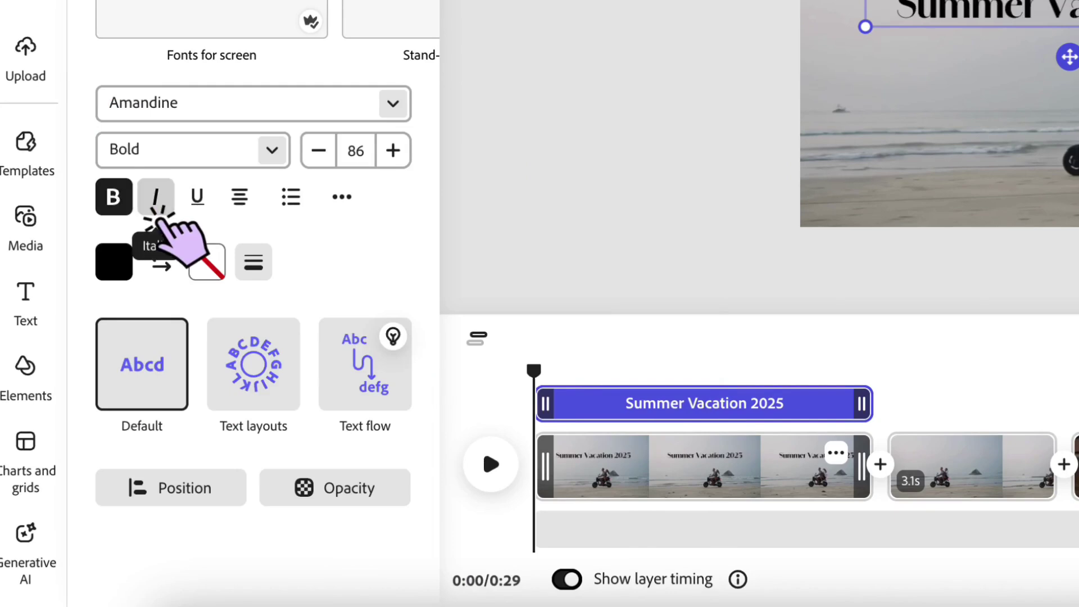
click(156, 201)
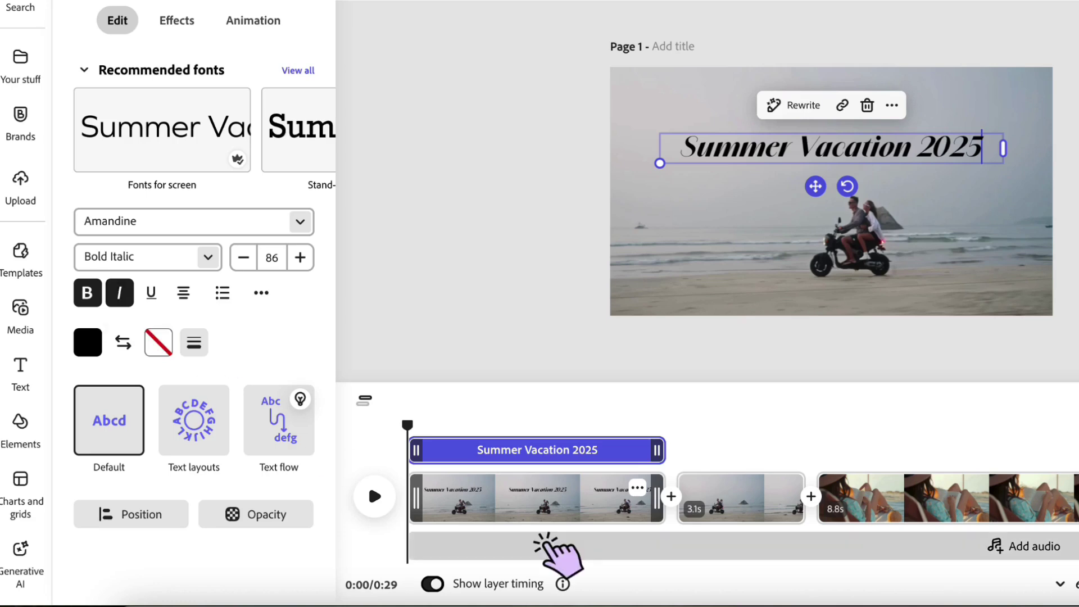
Extend the title layer's timing to run for the whole first clip.
click(548, 456)
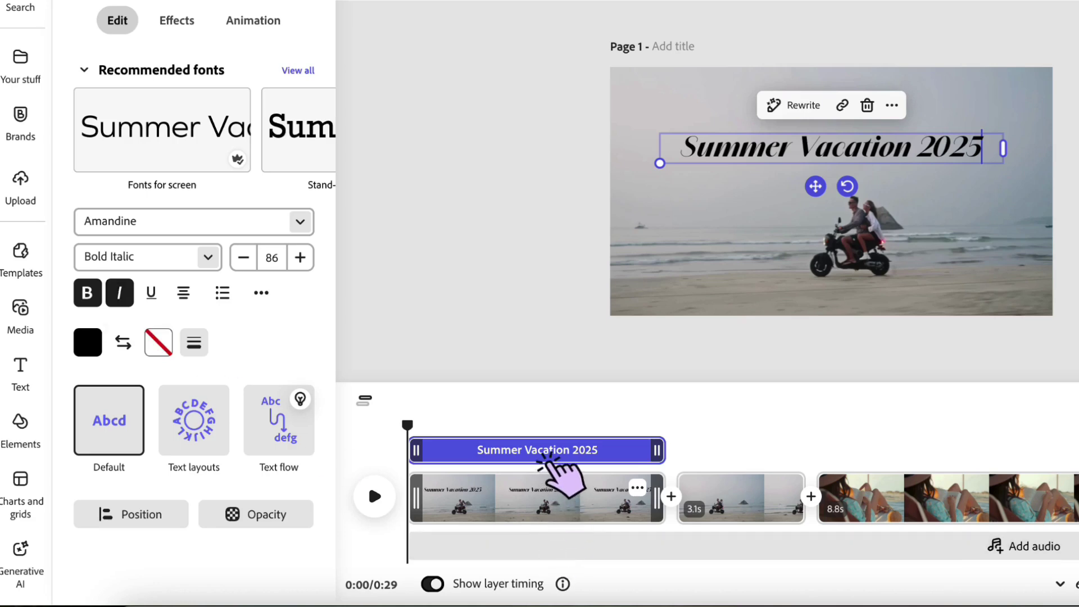
click(658, 454)
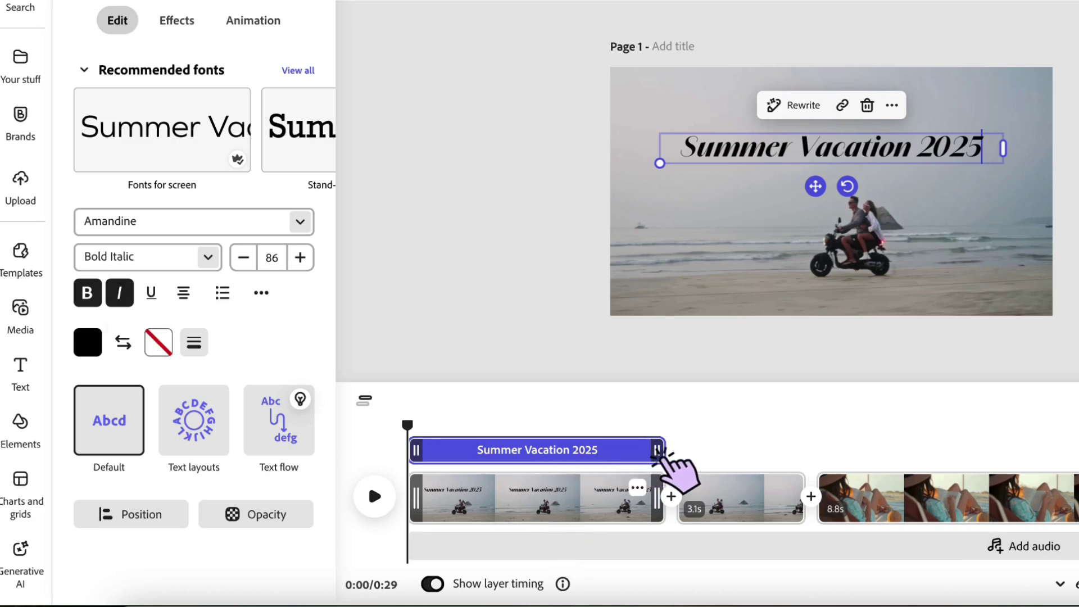
mouse_move(658, 454)
mouse_down()
mouse_move(691, 467)
mouse_move(770, 466)
mouse_move(660, 457)
mouse_up()
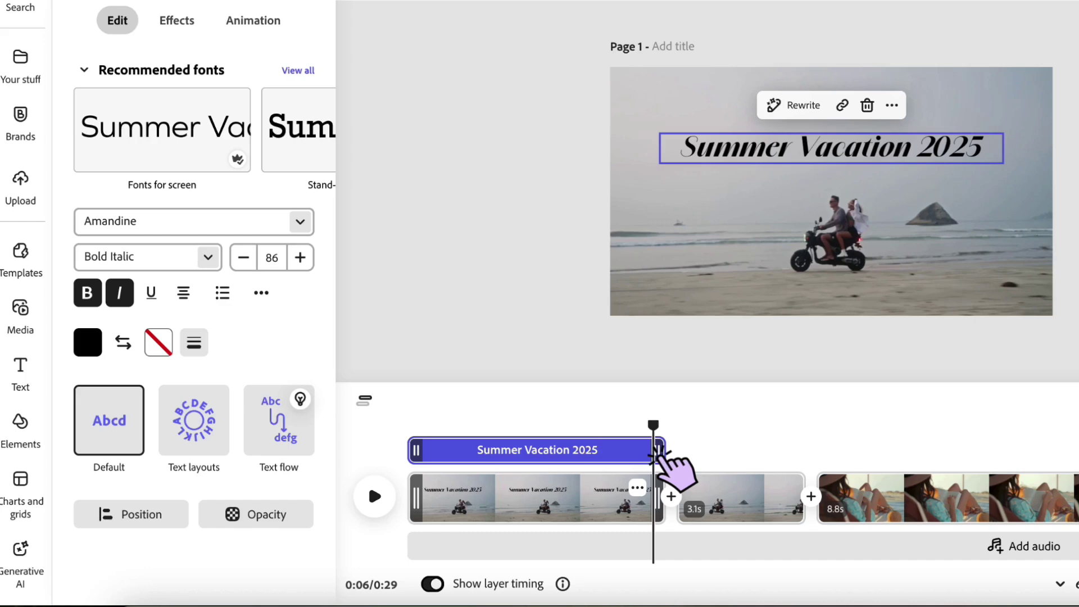
Copy the Summer Vacation 2025 title and paste it onto the second clip.
click(595, 456)
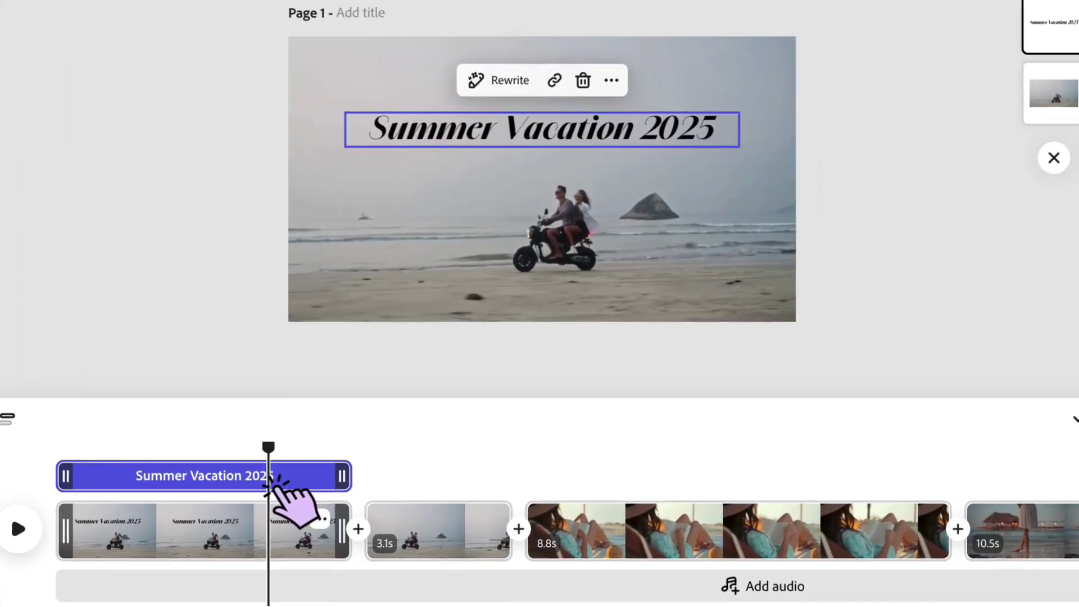
key(ctrl+c)
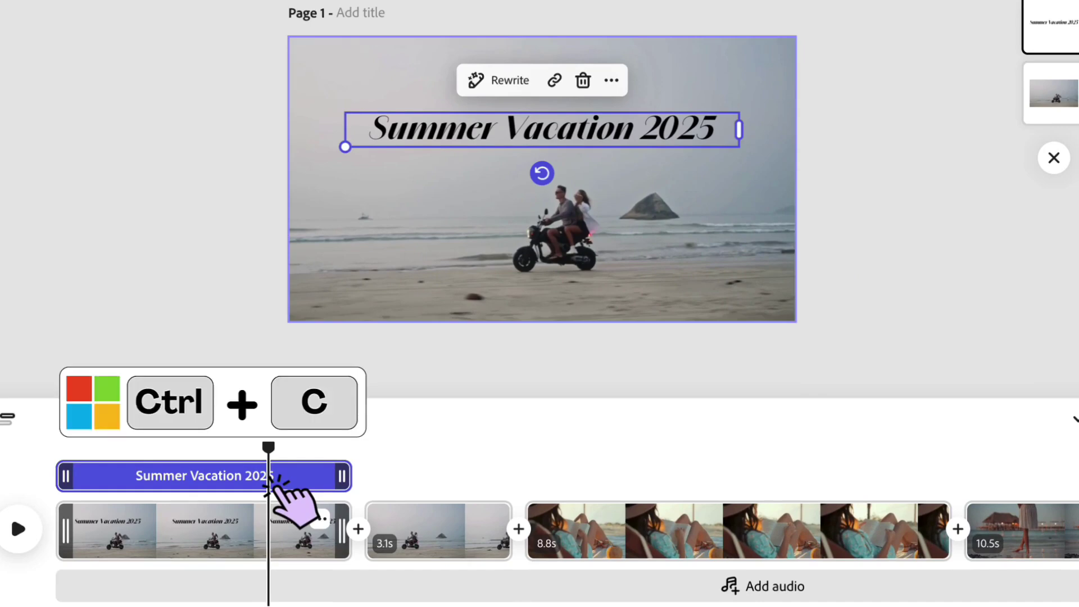
drag(269, 448, 364, 447)
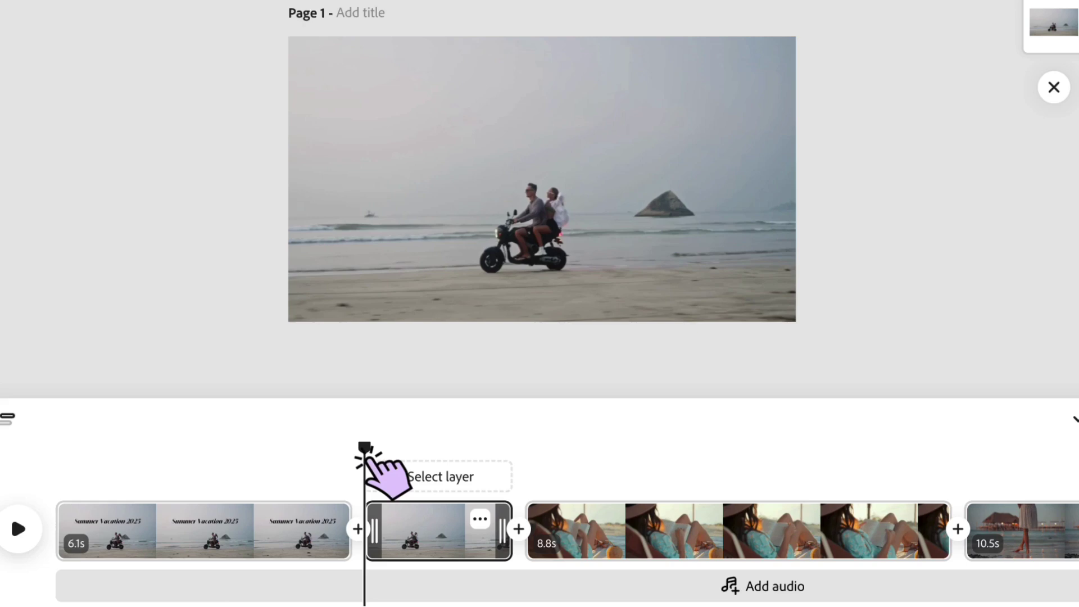
key(ctrl+v)
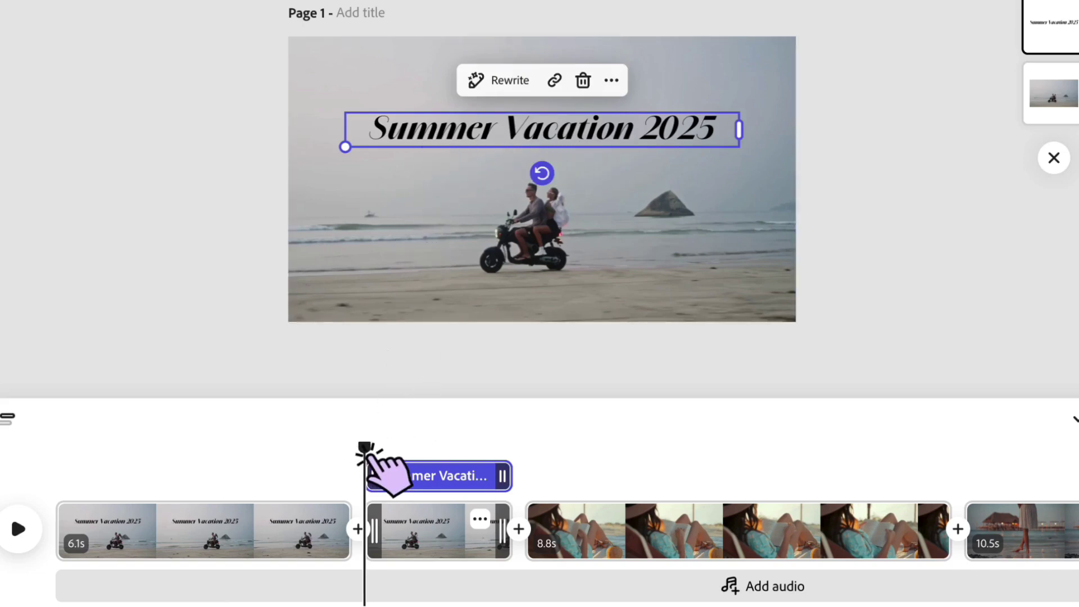
drag(365, 446, 332, 446)
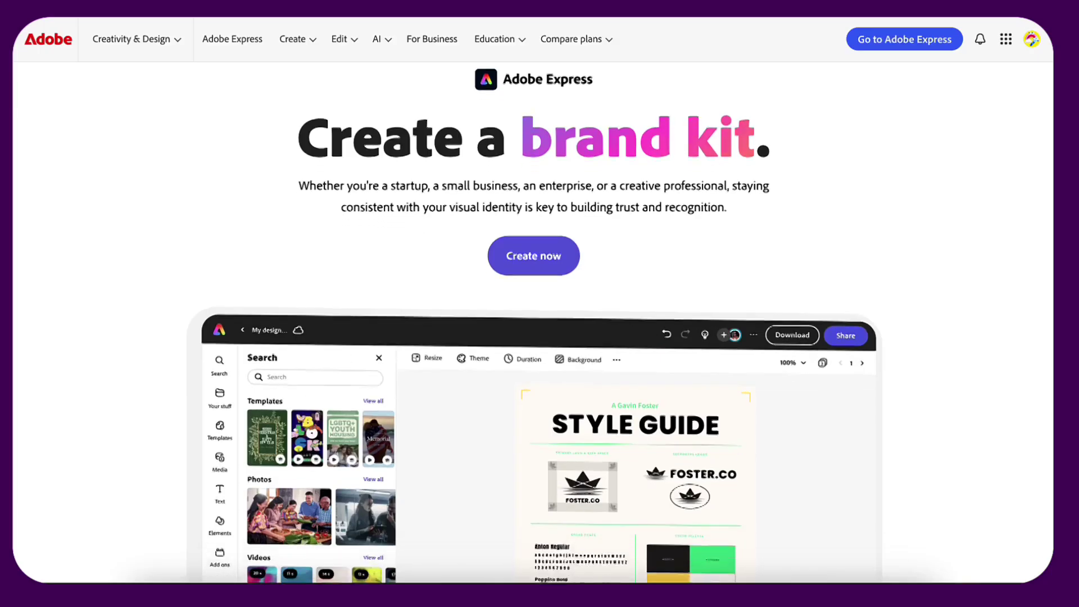
scroll(534, 326, down, 3)
scroll(533, 326, down, 5)
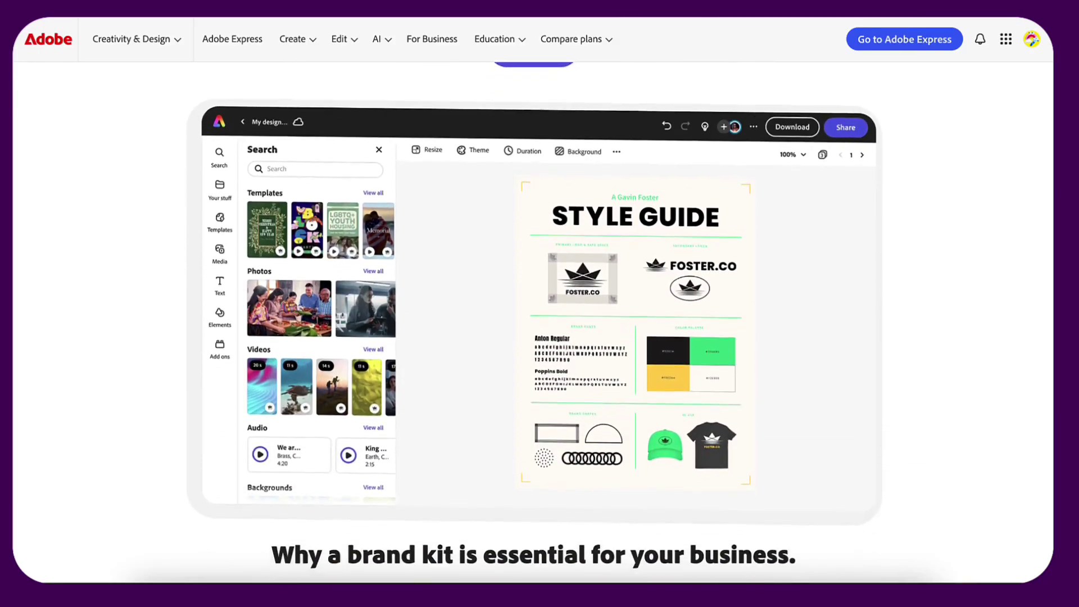
scroll(533, 325, down, 5)
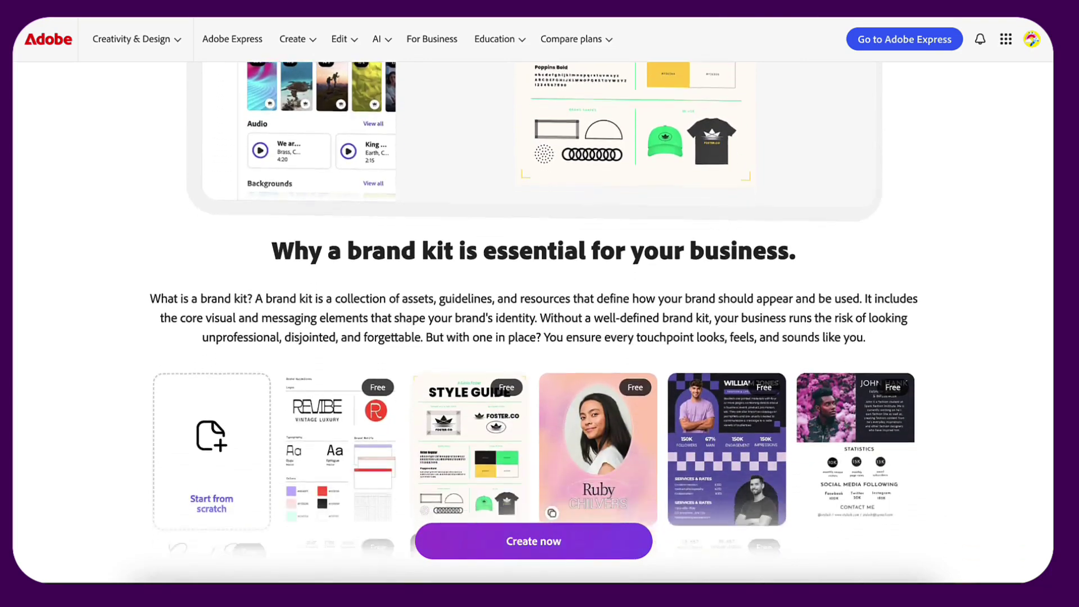
scroll(533, 325, down, 4)
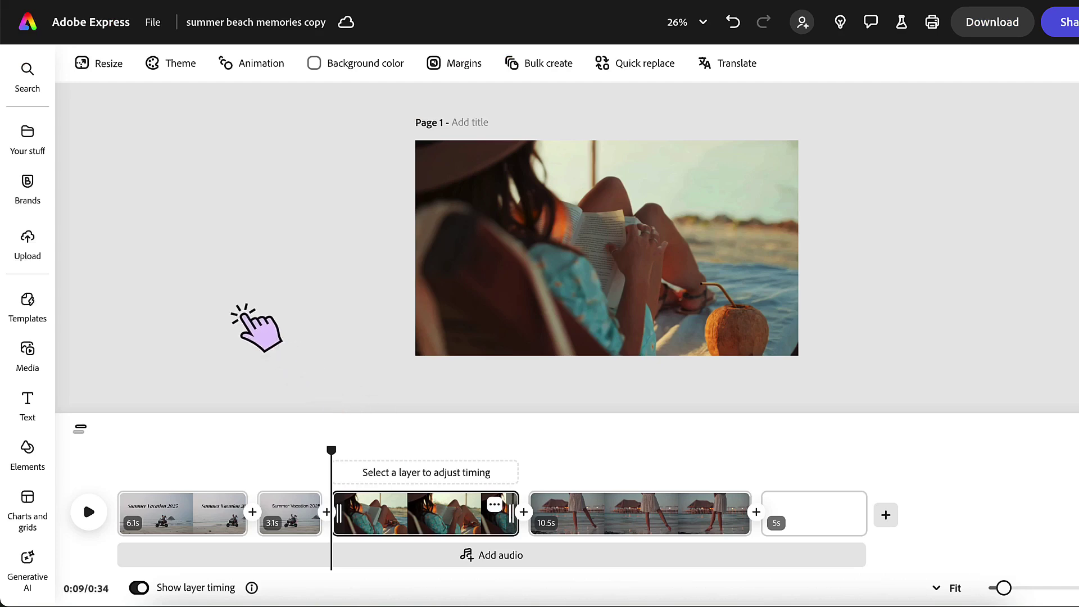
Review the first saved brand's logos, colours and fonts, then try uploading a new brand font.
mouse_move(28, 184)
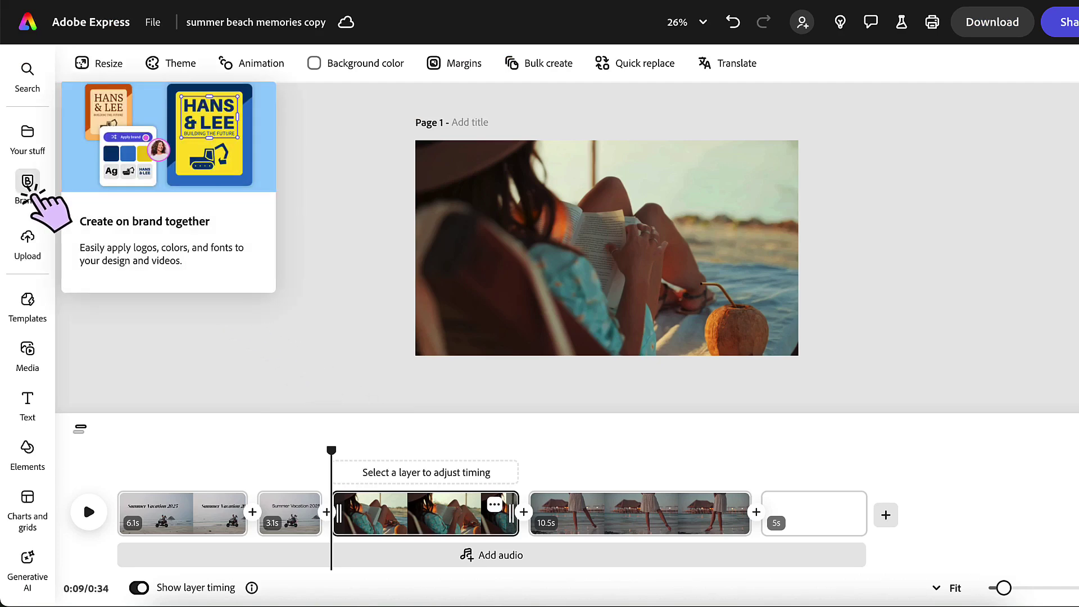
click(28, 182)
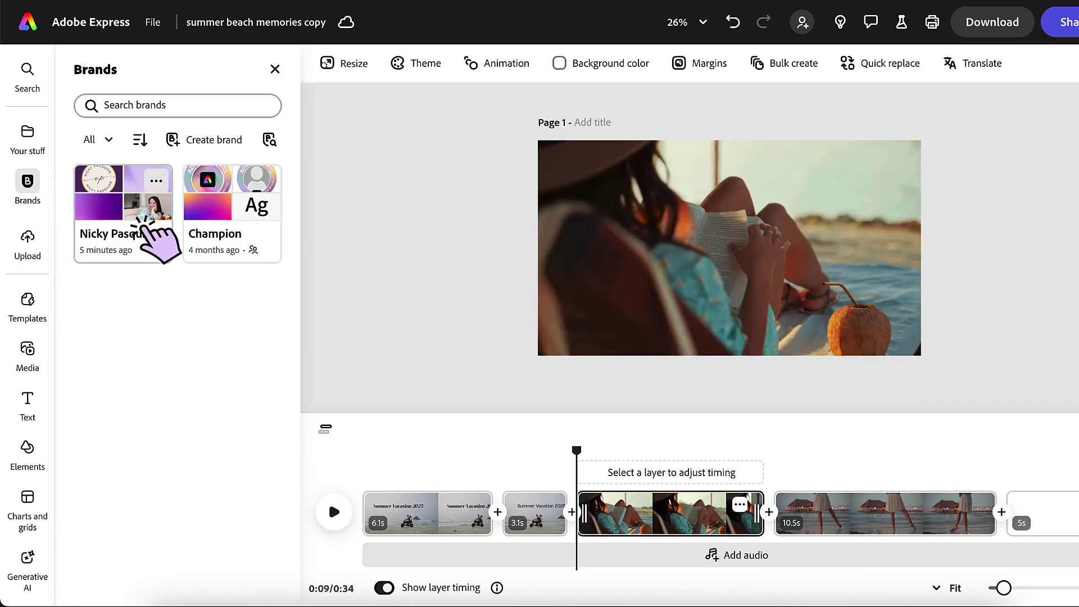
click(148, 231)
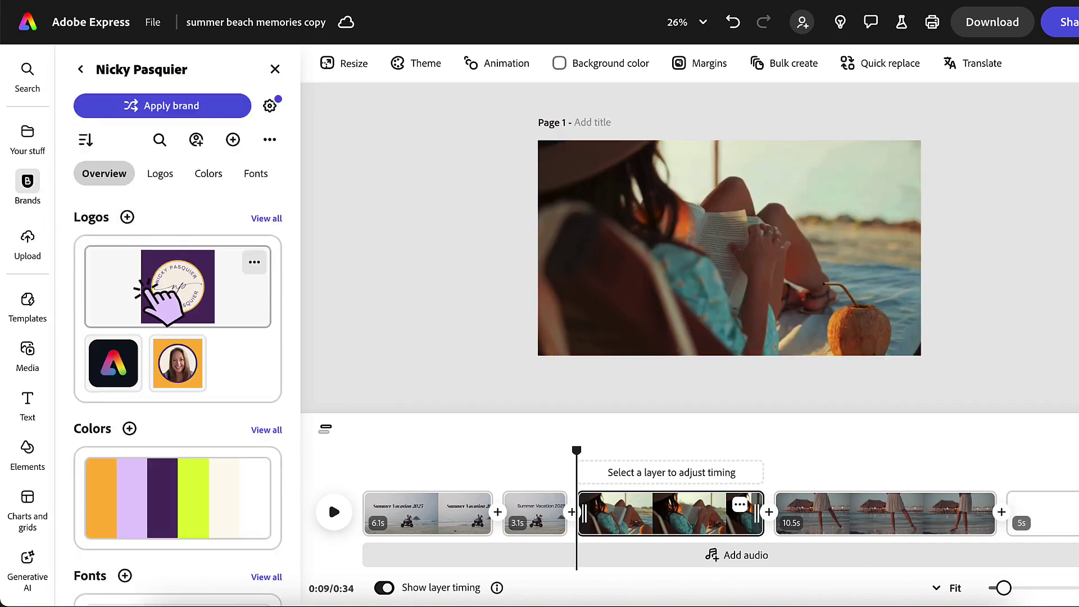
scroll(147, 304, down, 5)
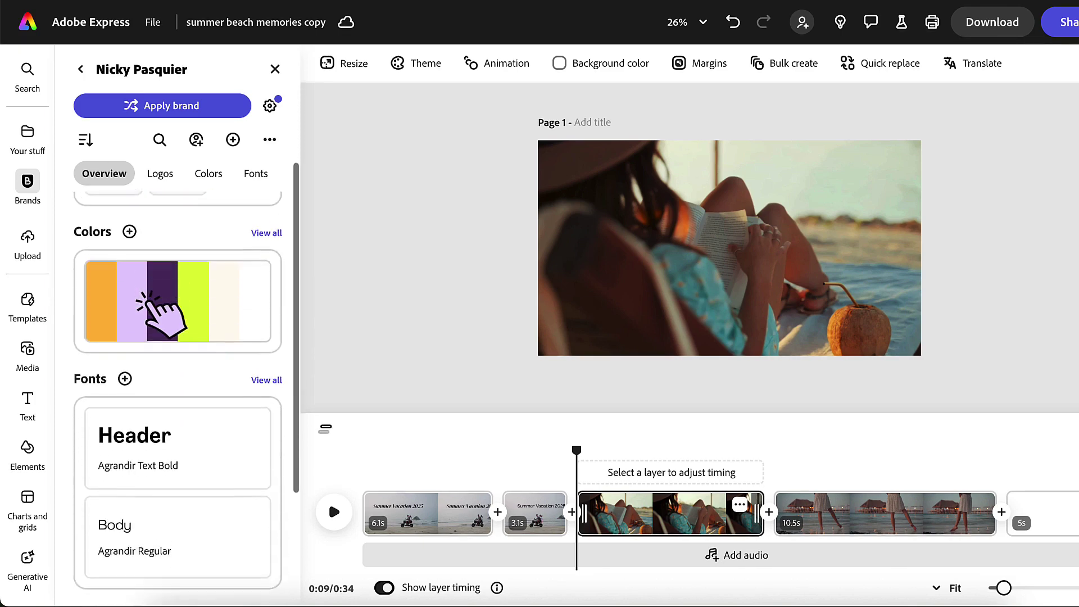
scroll(147, 298, down, 2)
scroll(120, 308, up, 3)
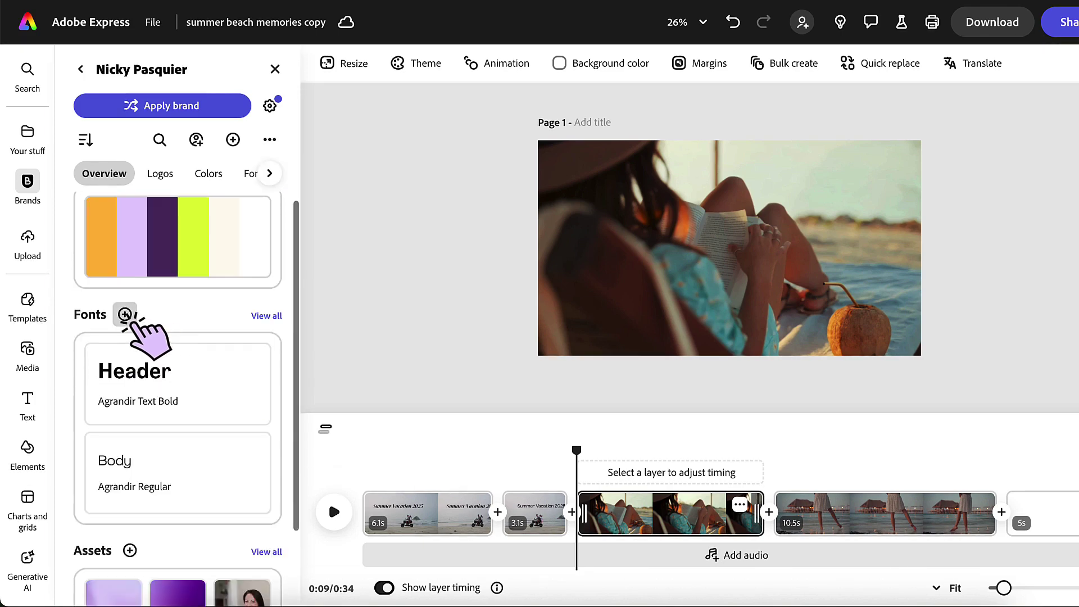
click(124, 315)
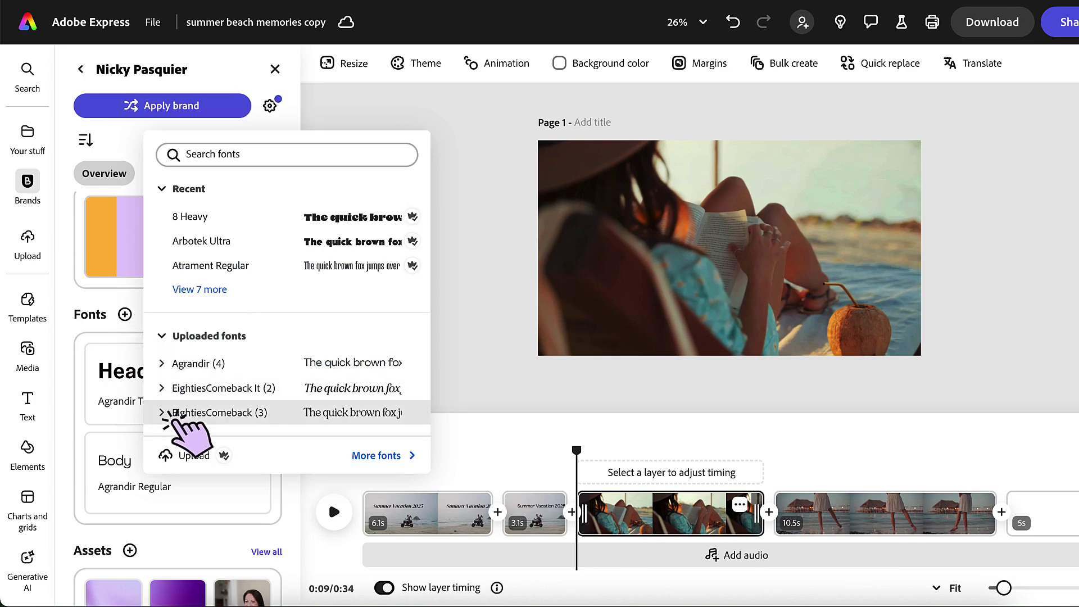
click(187, 456)
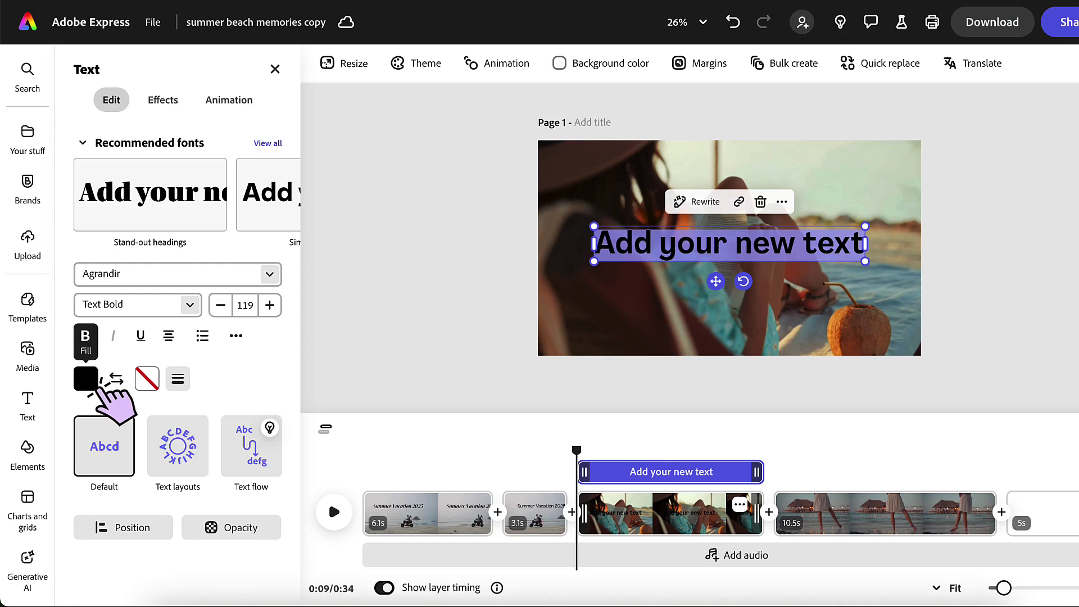
Colour the caption in the brand's cream shade and retype it as 'Lazing by the Beach'.
click(86, 379)
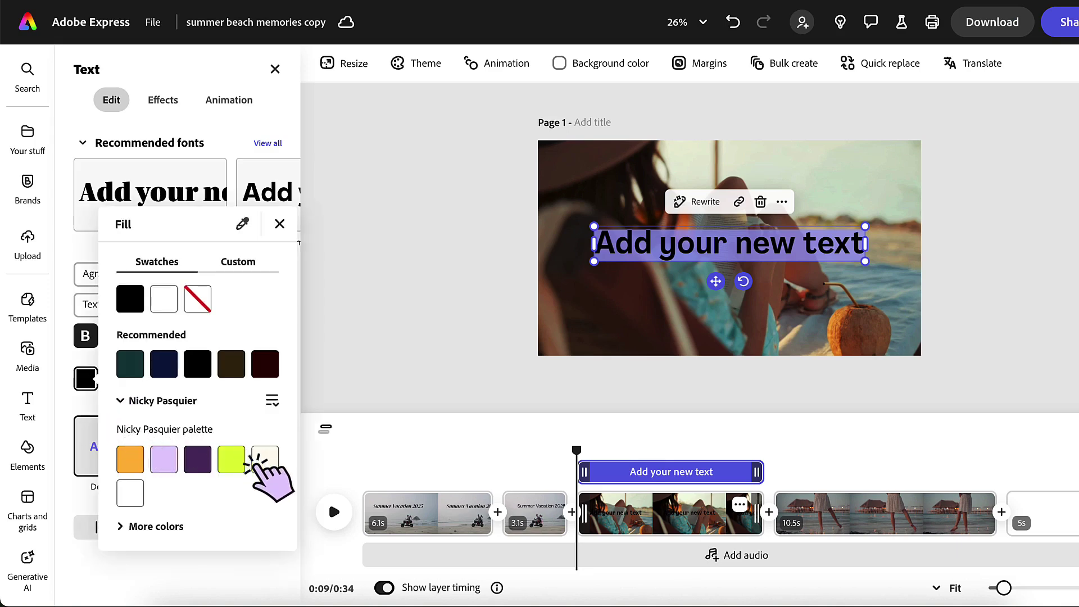
click(263, 460)
click(365, 394)
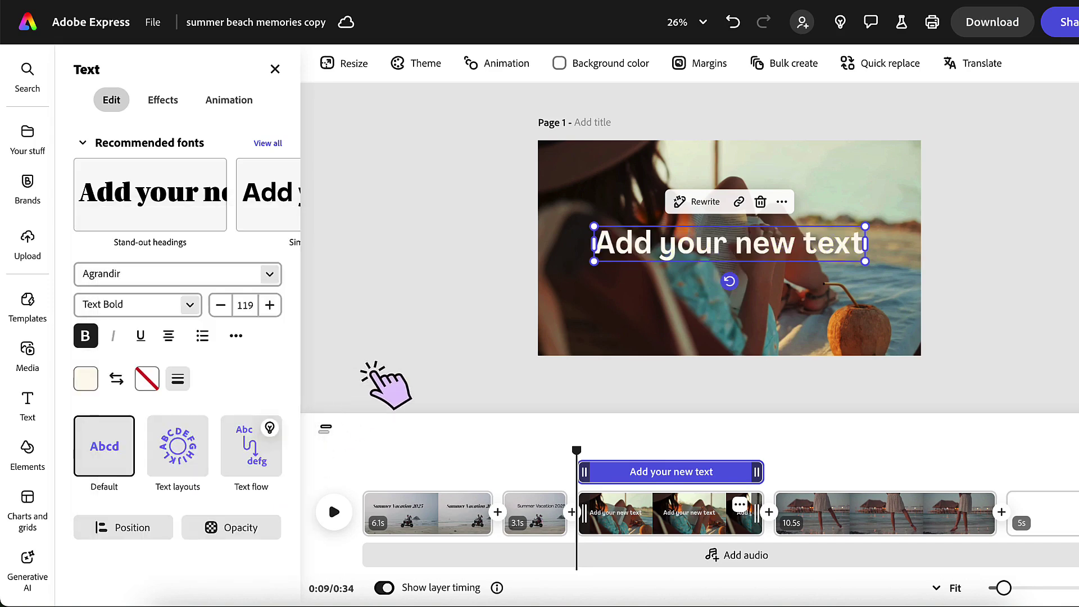
double_click(641, 251)
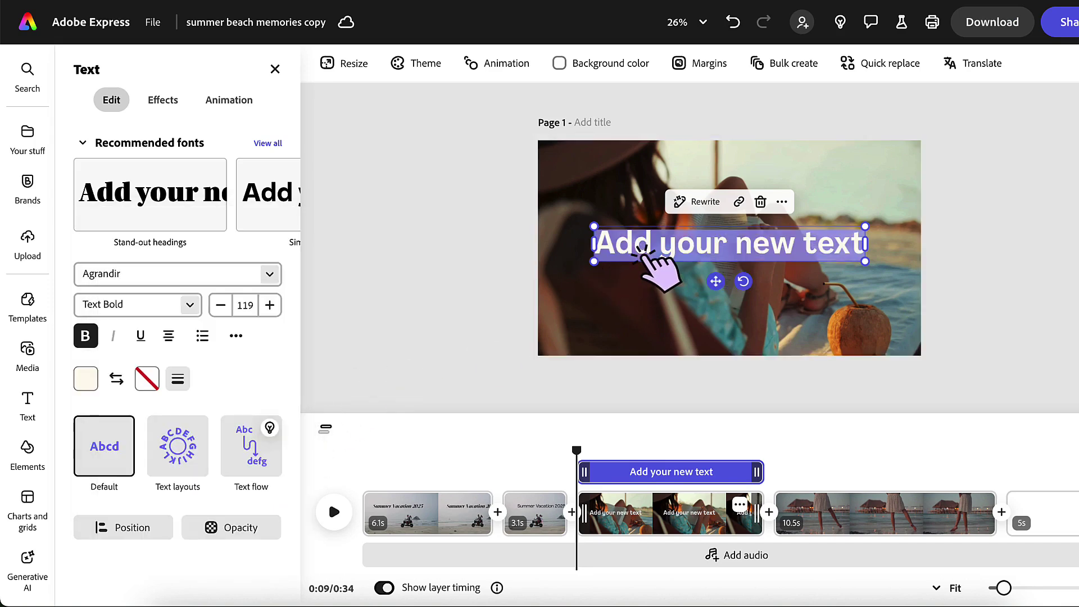
text(Laz)
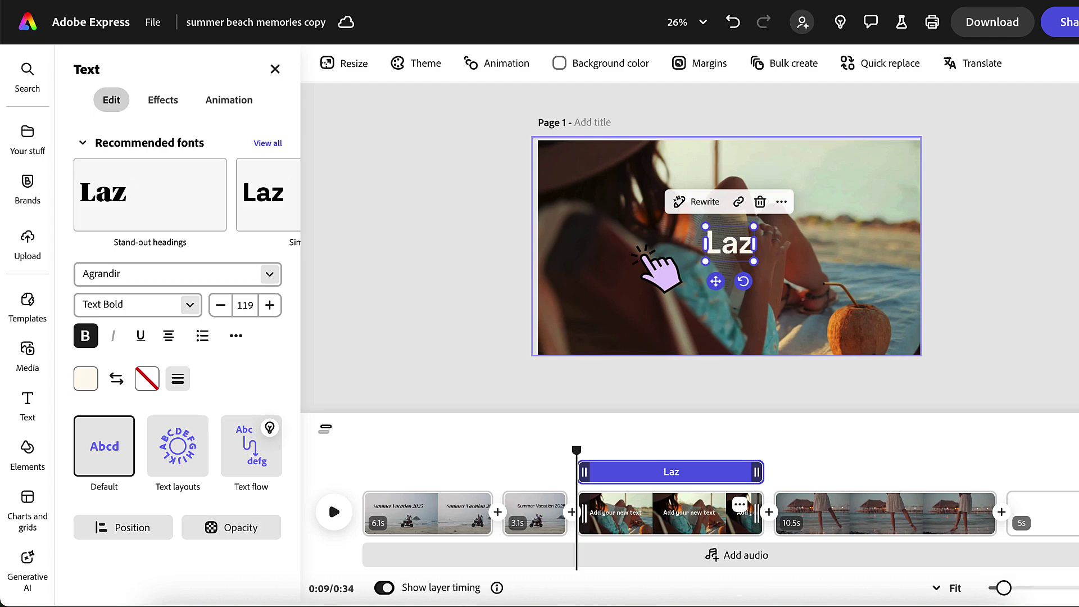
text(ing by the Bea)
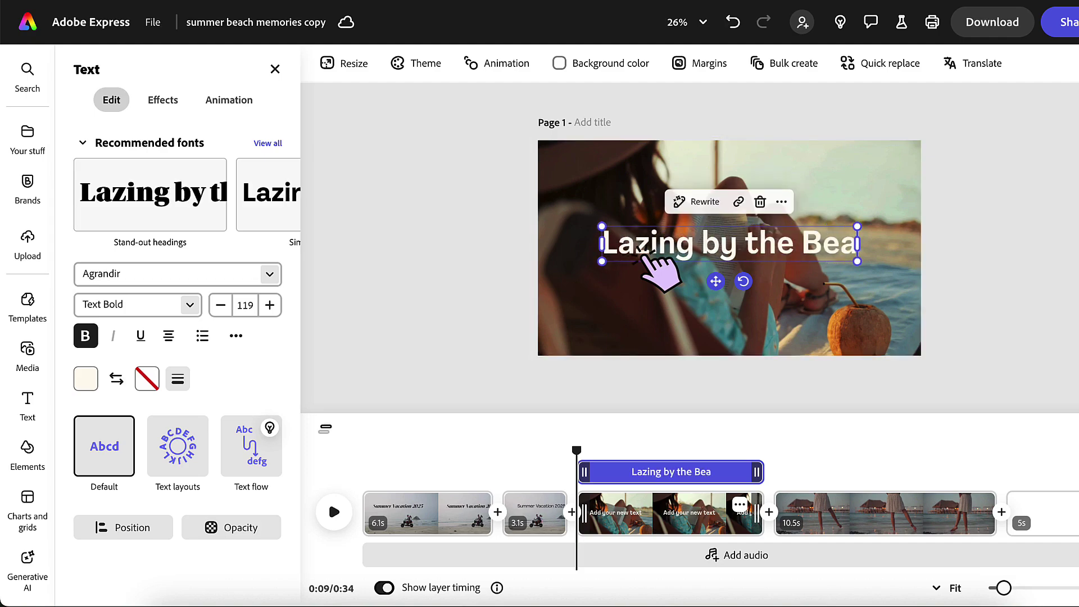
text(ch)
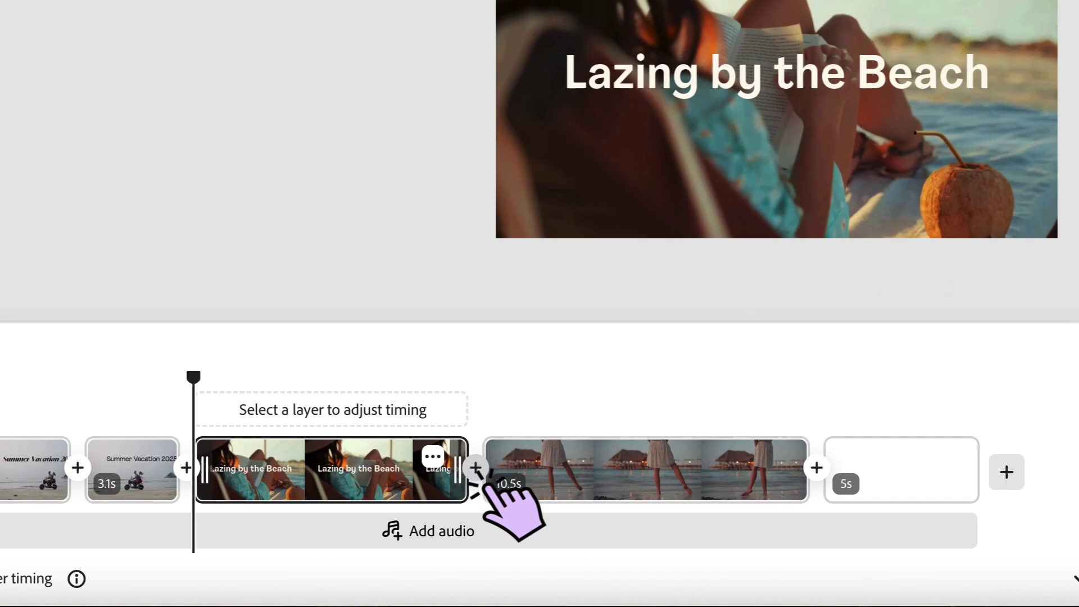
Add a transition at the join between the third and fourth clips.
click(475, 468)
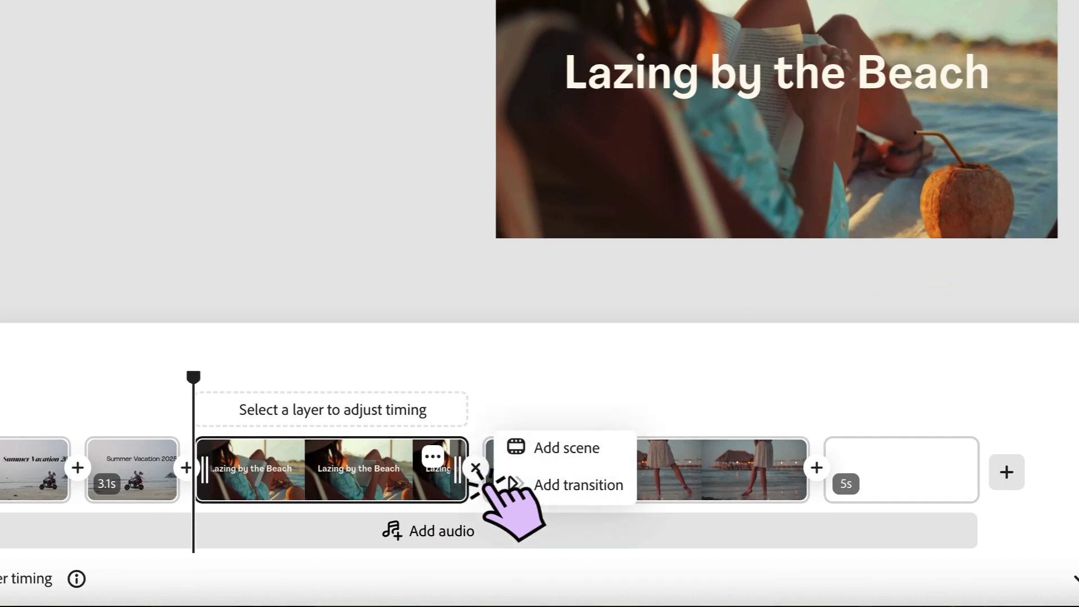
click(528, 483)
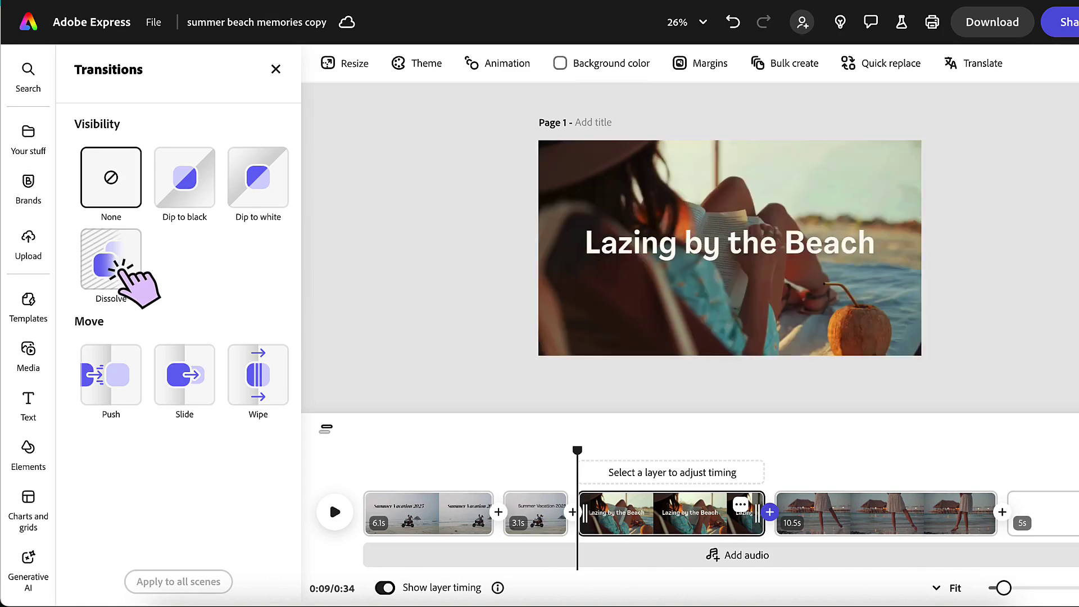
Choose a Dissolve transition lasting 0.93s and apply it to all scenes.
click(119, 267)
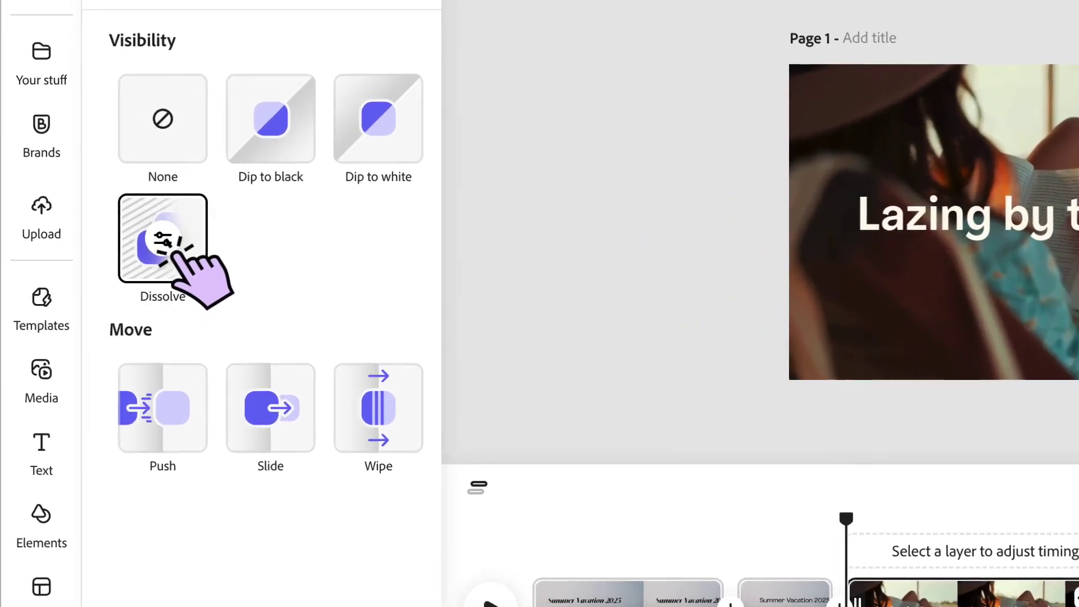
click(164, 241)
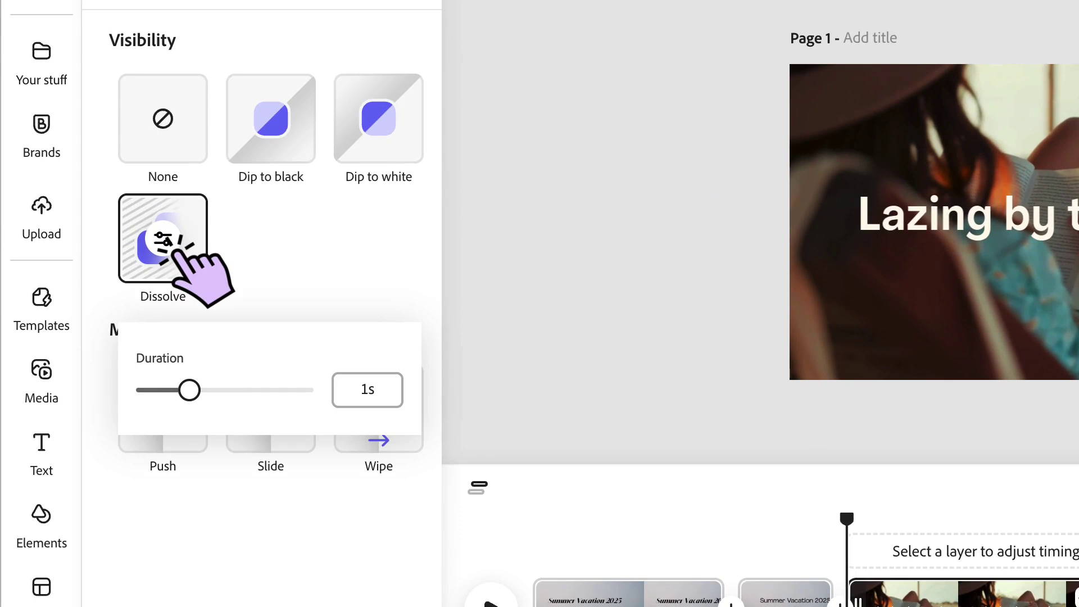
click(189, 390)
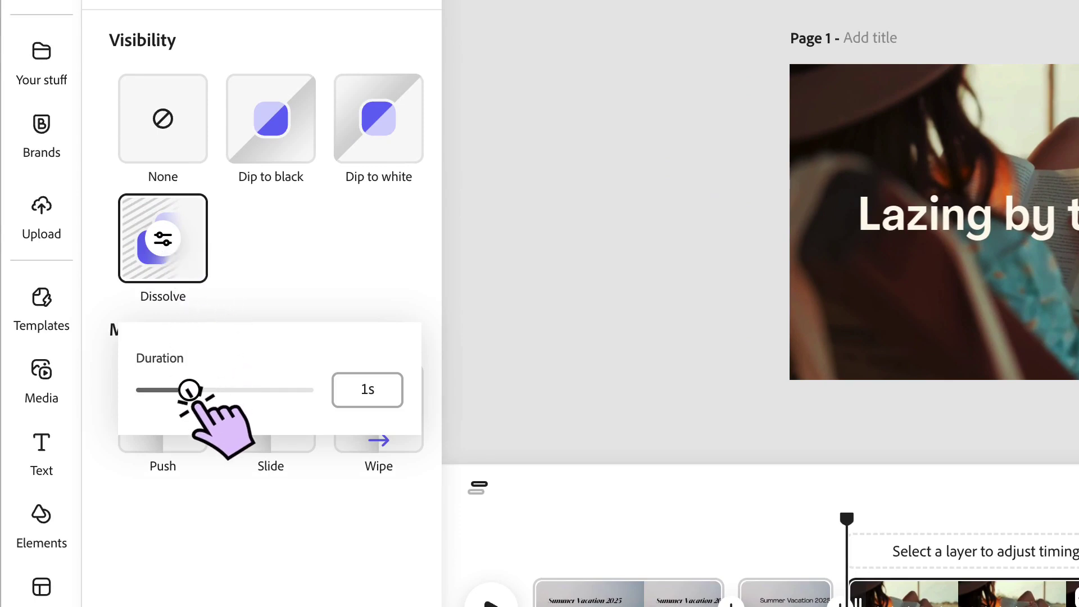
mouse_move(189, 390)
mouse_down()
mouse_move(157, 390)
mouse_move(277, 390)
mouse_move(183, 390)
mouse_up()
click(223, 512)
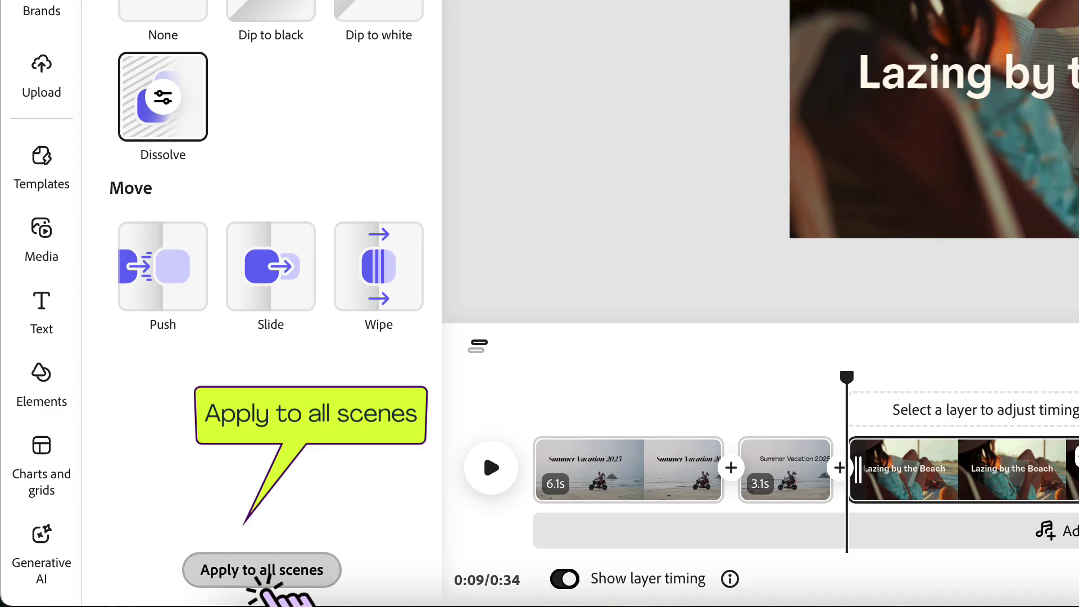
click(264, 573)
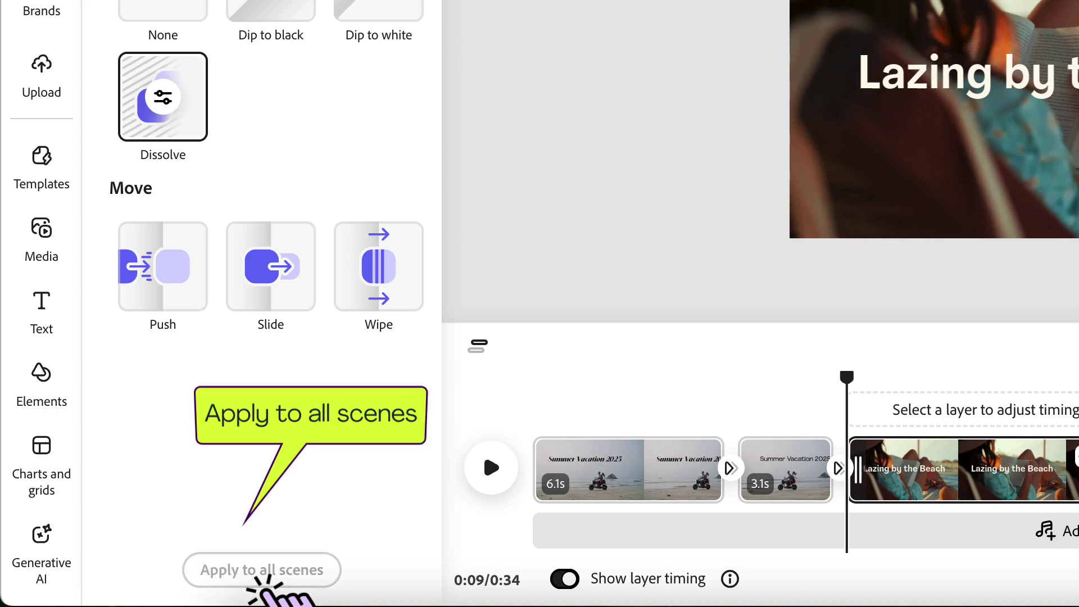
click(520, 123)
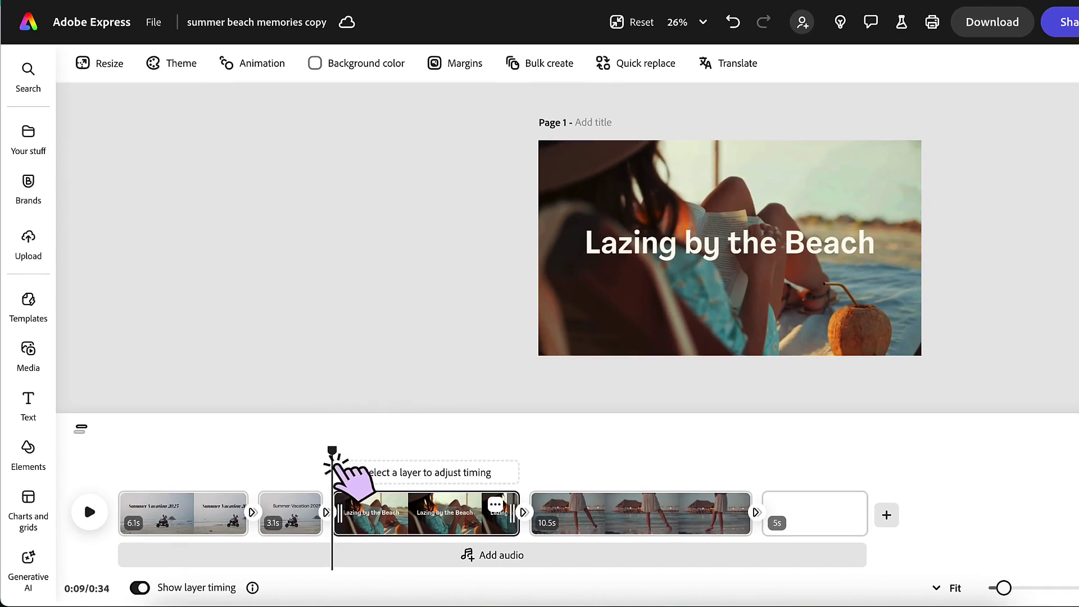
drag(332, 457, 115, 442)
click(102, 507)
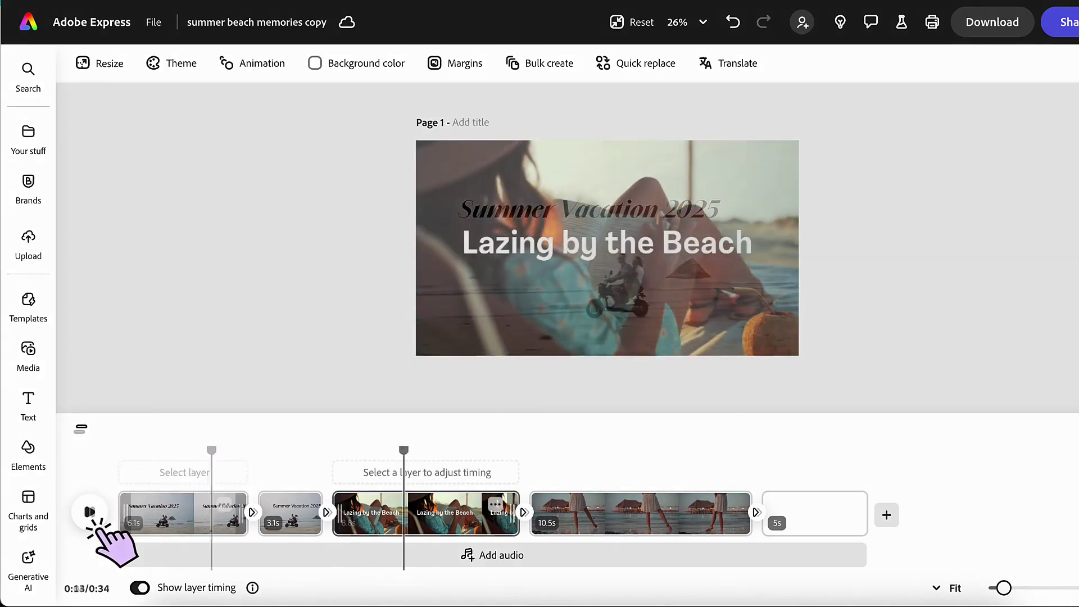
click(99, 525)
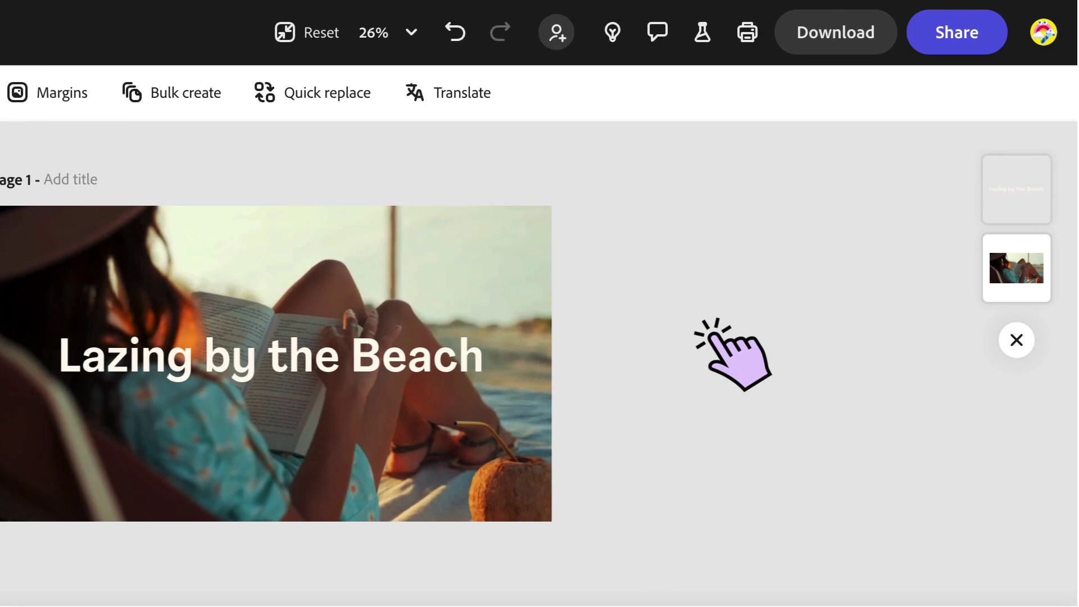
Set the download to MP4 format at 1080p (Original size) resolution.
click(827, 49)
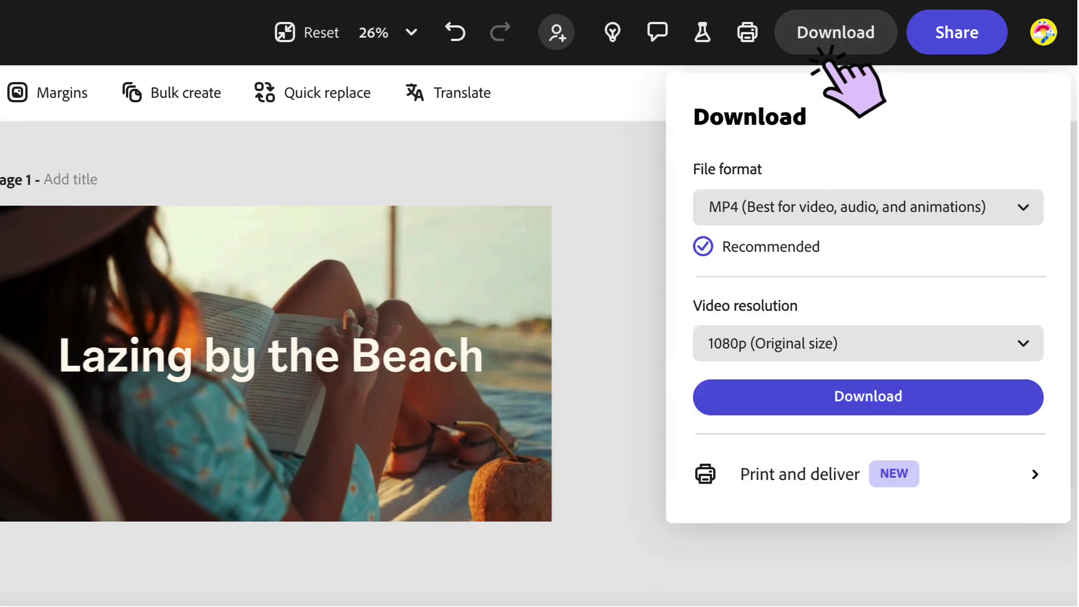
click(759, 210)
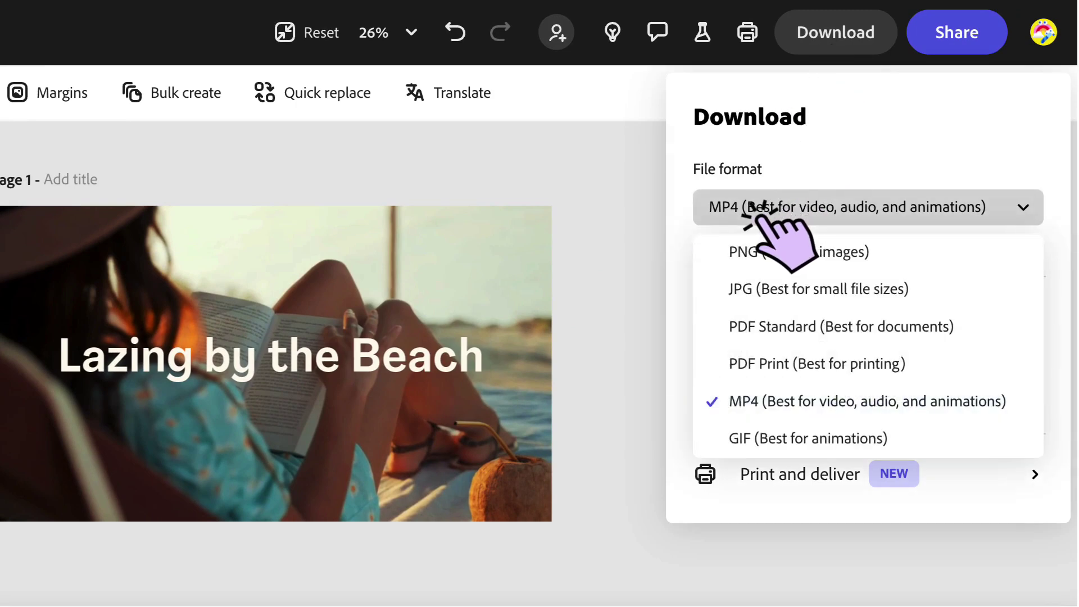
click(761, 211)
click(759, 387)
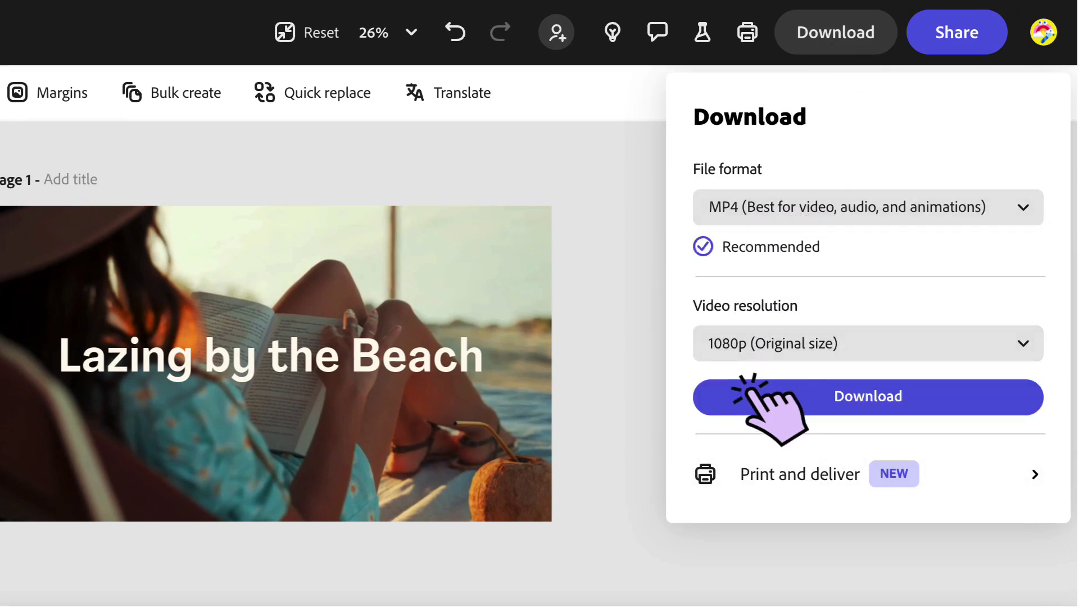
click(755, 355)
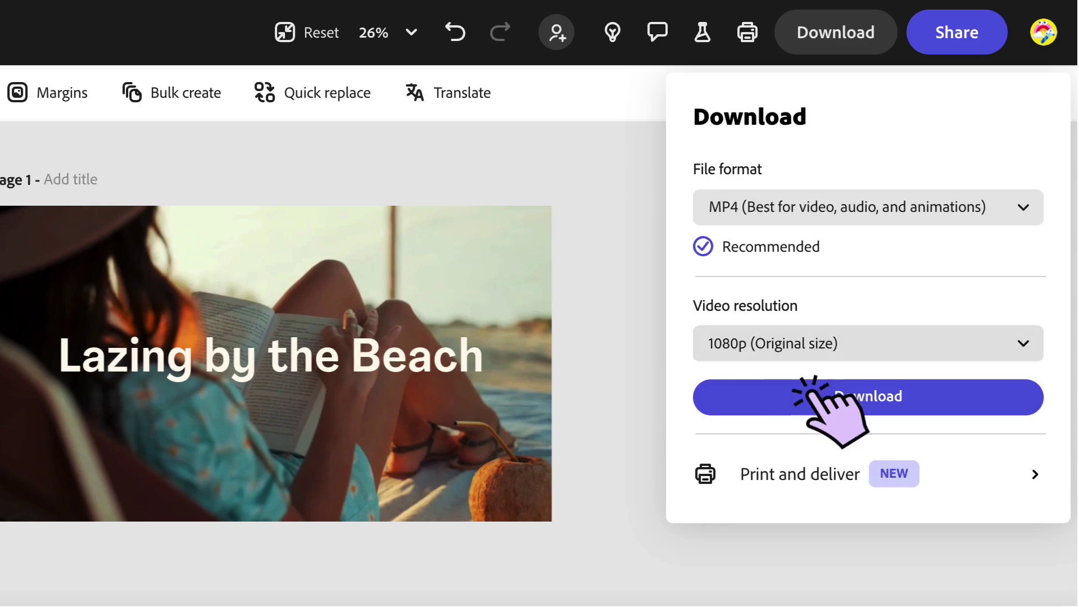